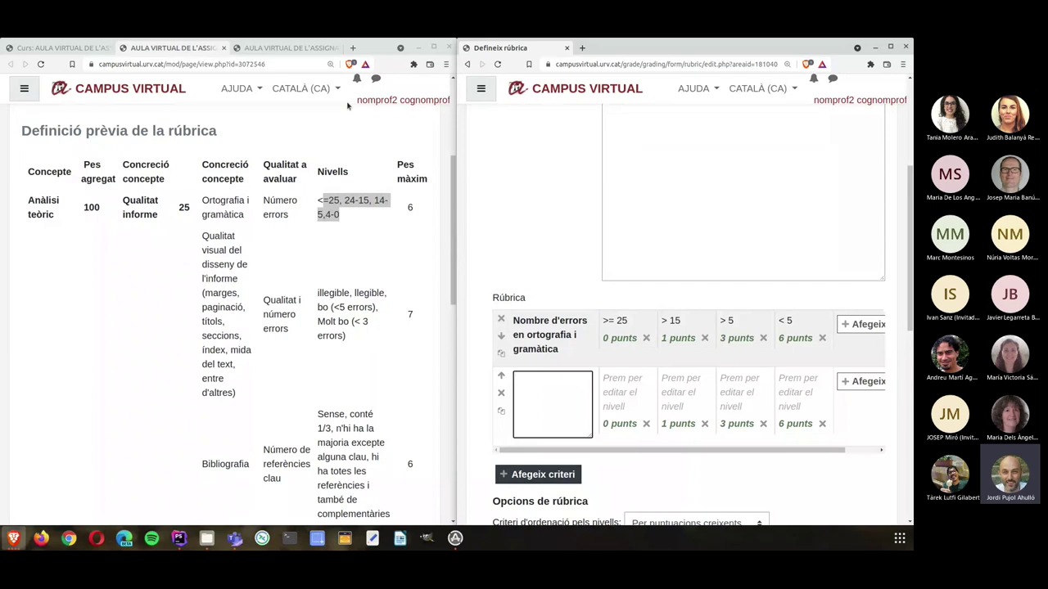
Open the rubric definition of the assignment "Lliurament d'anàlisi teòric (rúbrica tipus amb puntuació sobre 100) - Completada" in the maximized window.
click(293, 50)
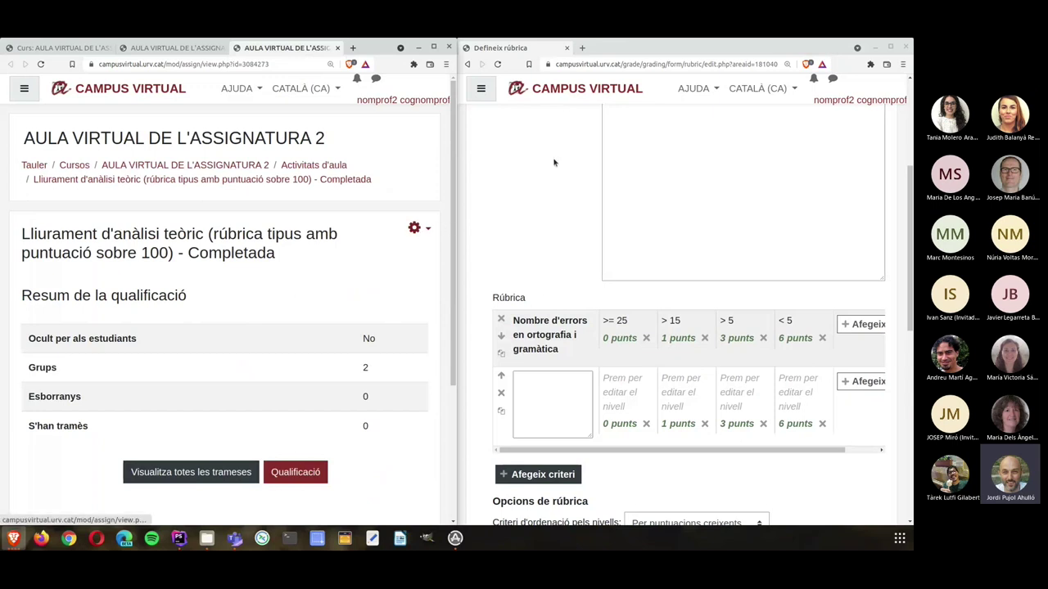
click(432, 47)
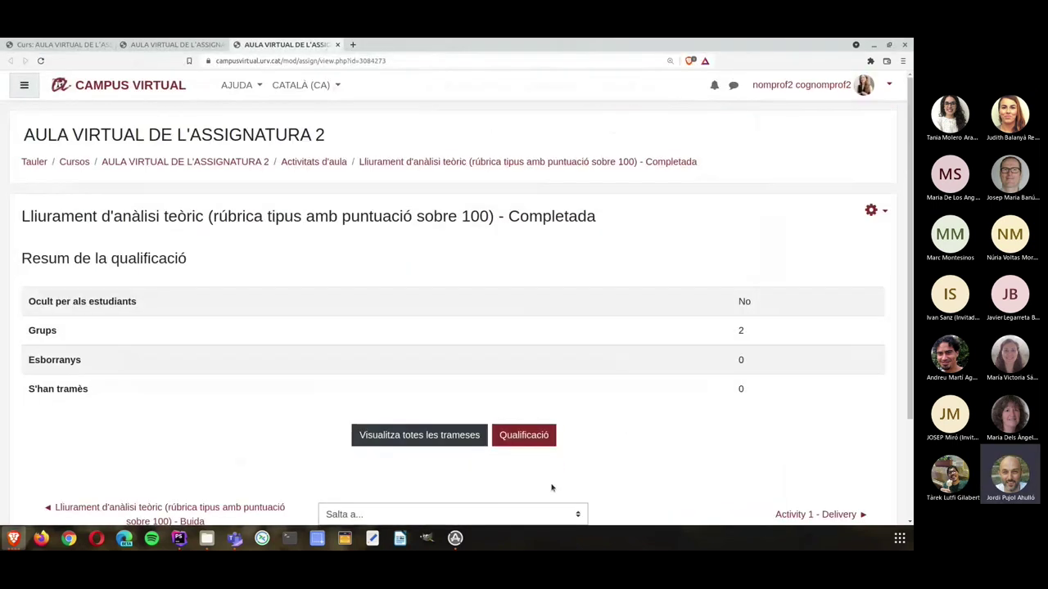
click(874, 210)
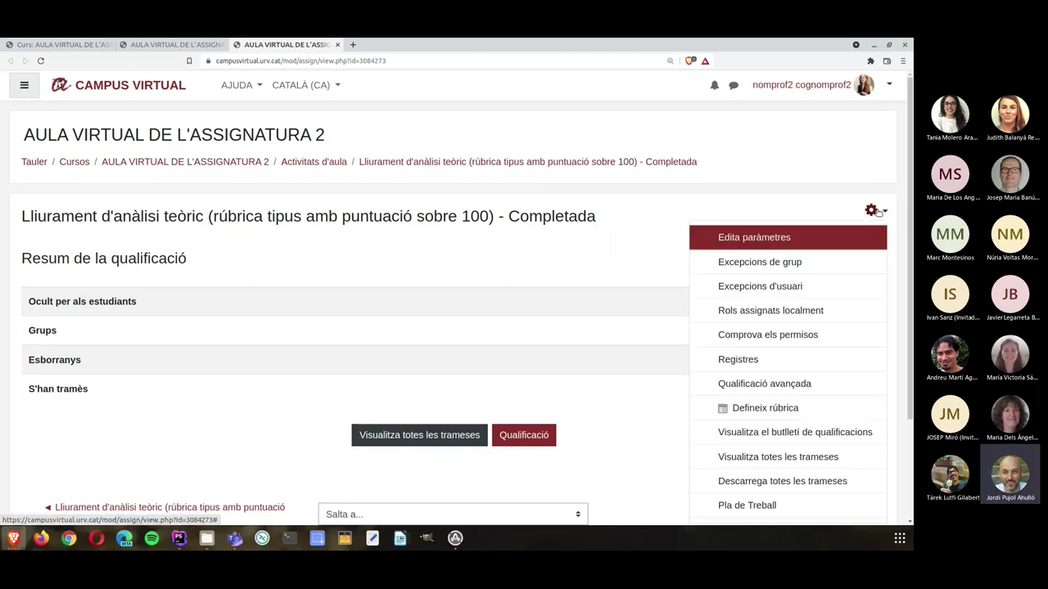
click(769, 409)
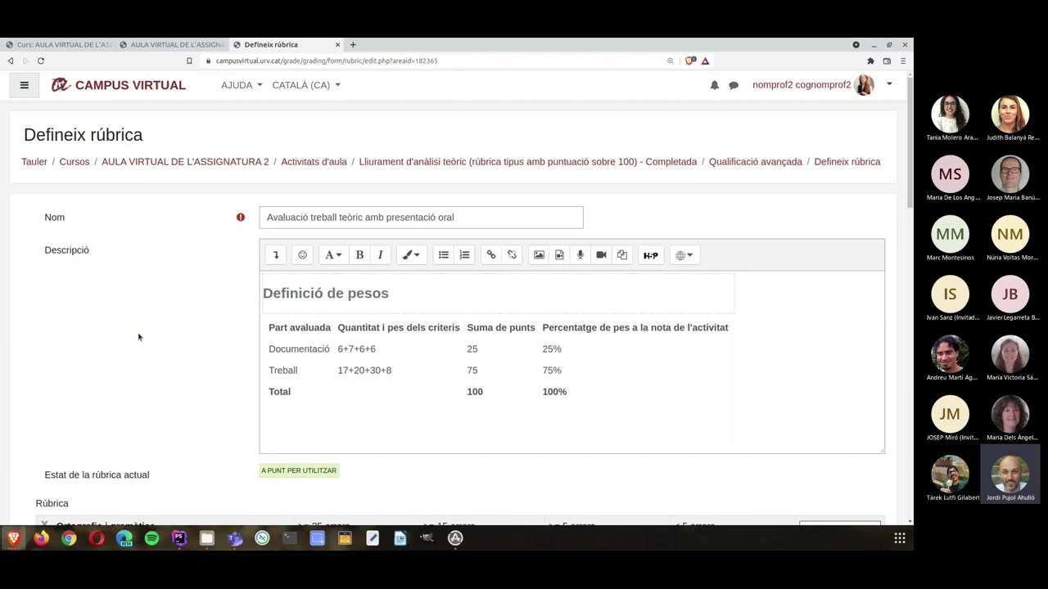
Review the rubric's weight description and its criteria, levels and points, from Ortografia i gramàtica through the last criterion.
scroll(139, 336, down, 2)
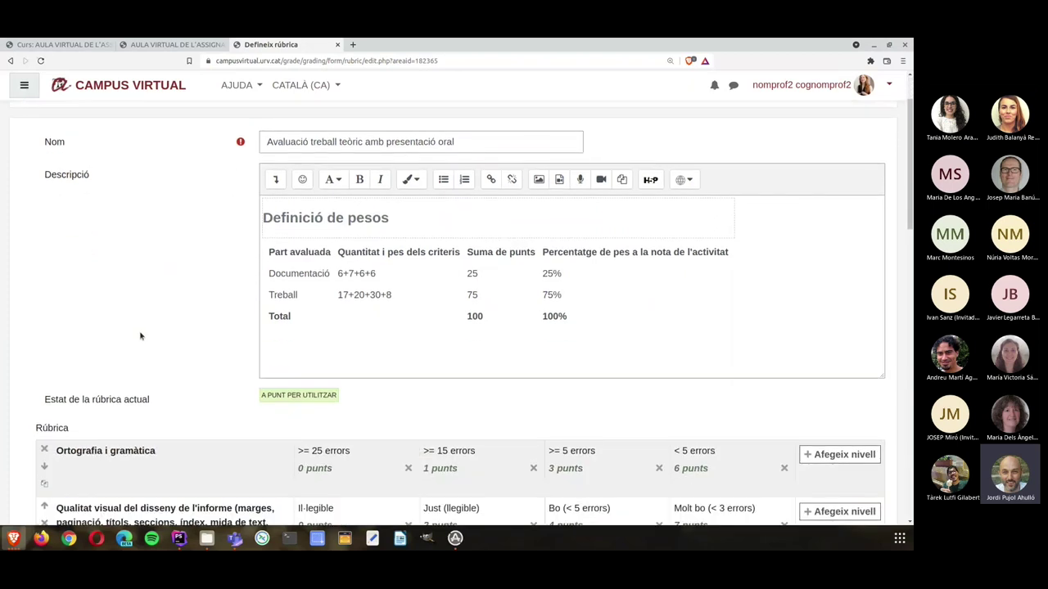
scroll(140, 336, down, 3)
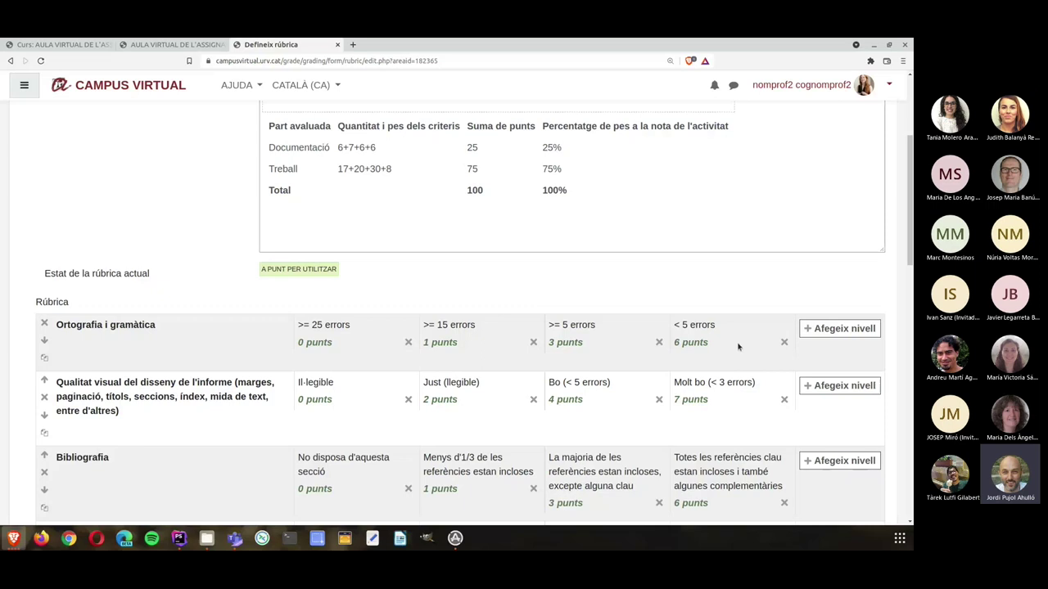
scroll(738, 347, down, 5)
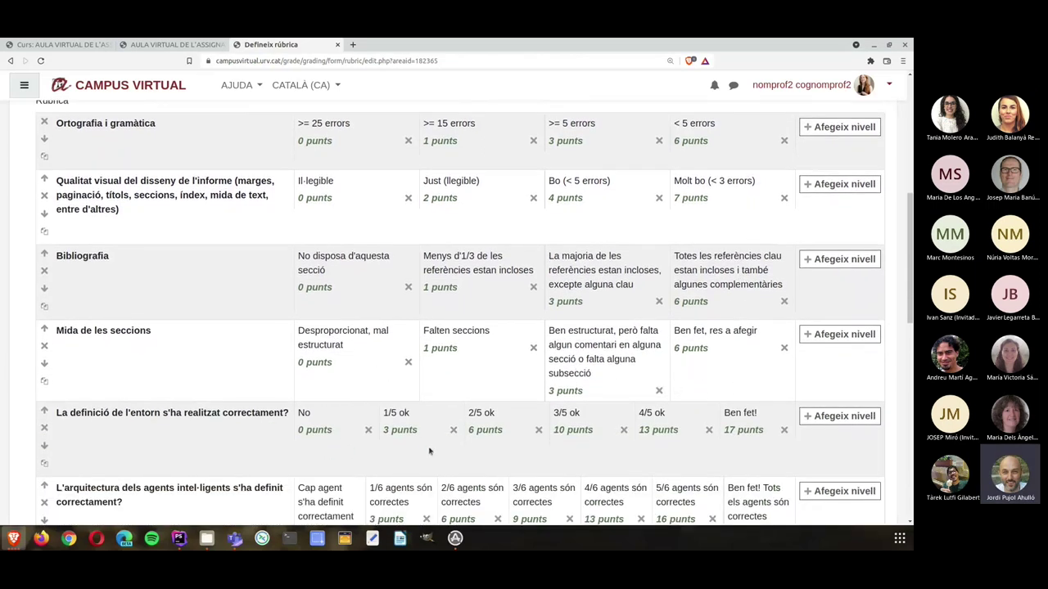
scroll(776, 447, down, 3)
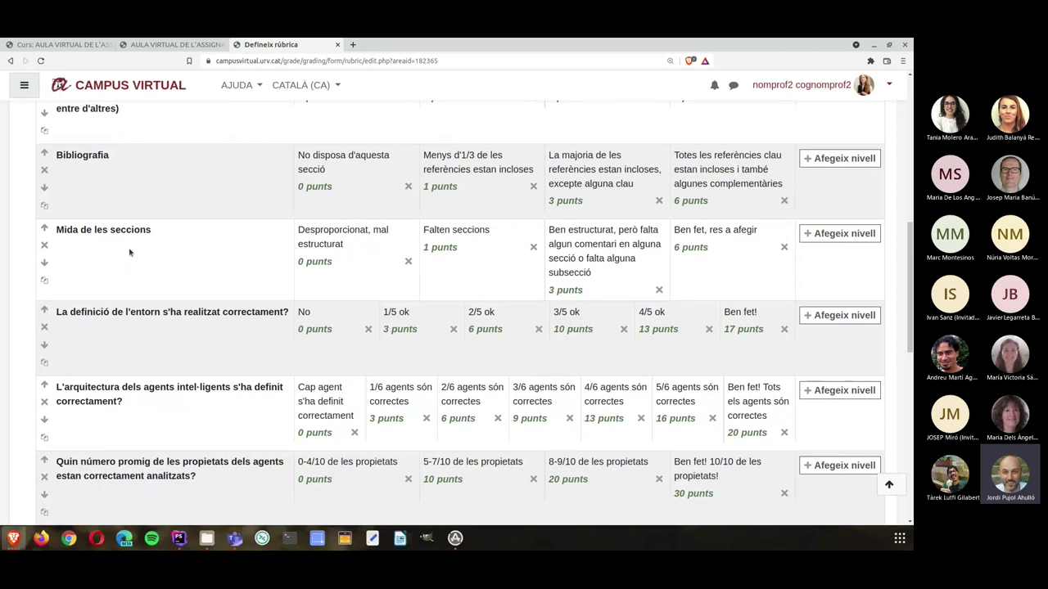
scroll(128, 251, up, 1)
scroll(129, 251, up, 1)
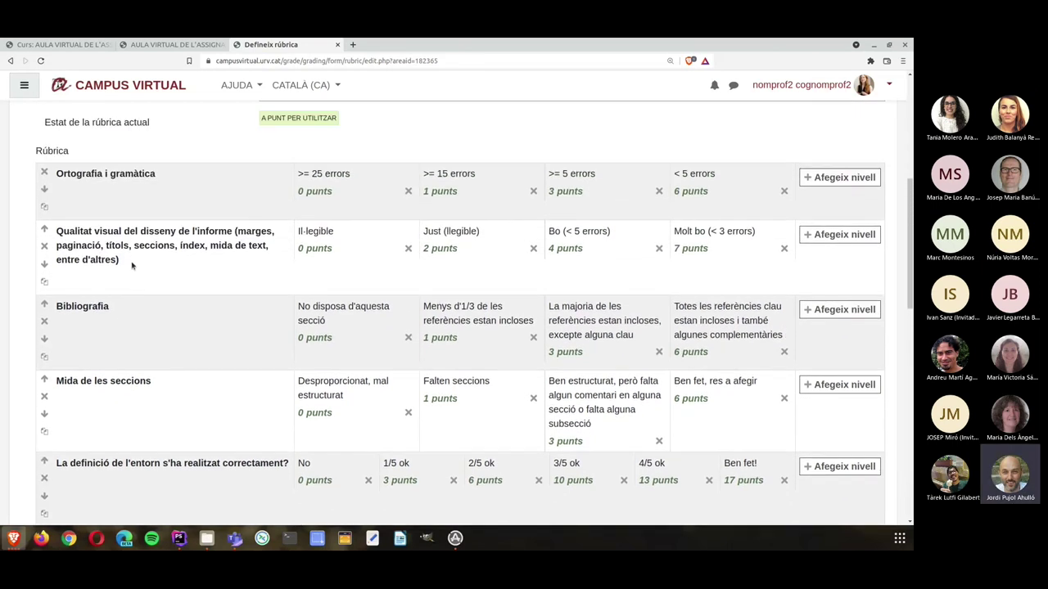
scroll(135, 339, down, 1)
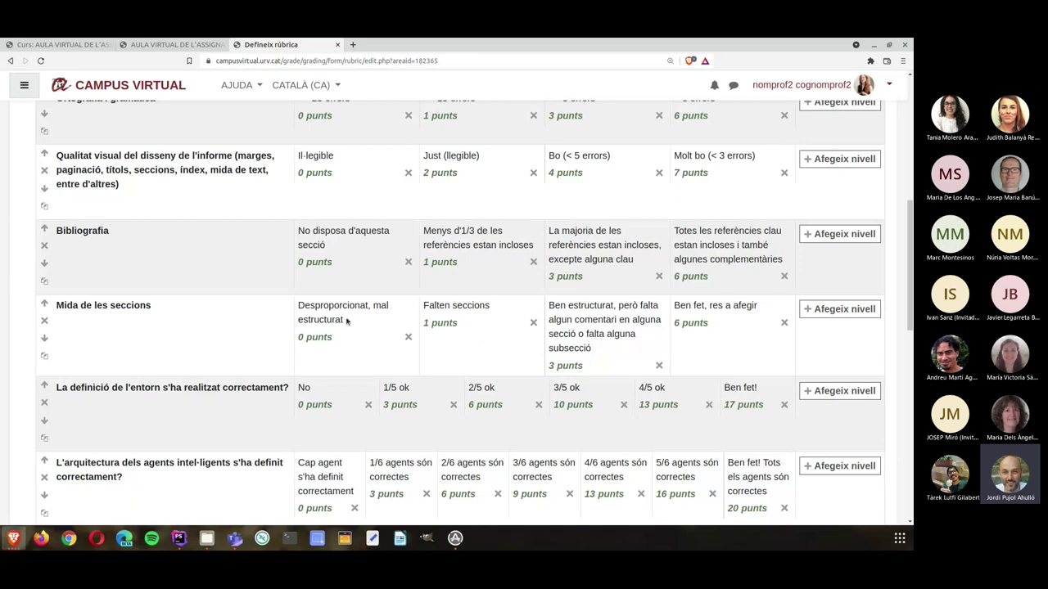
scroll(347, 322, down, 3)
scroll(346, 322, down, 2)
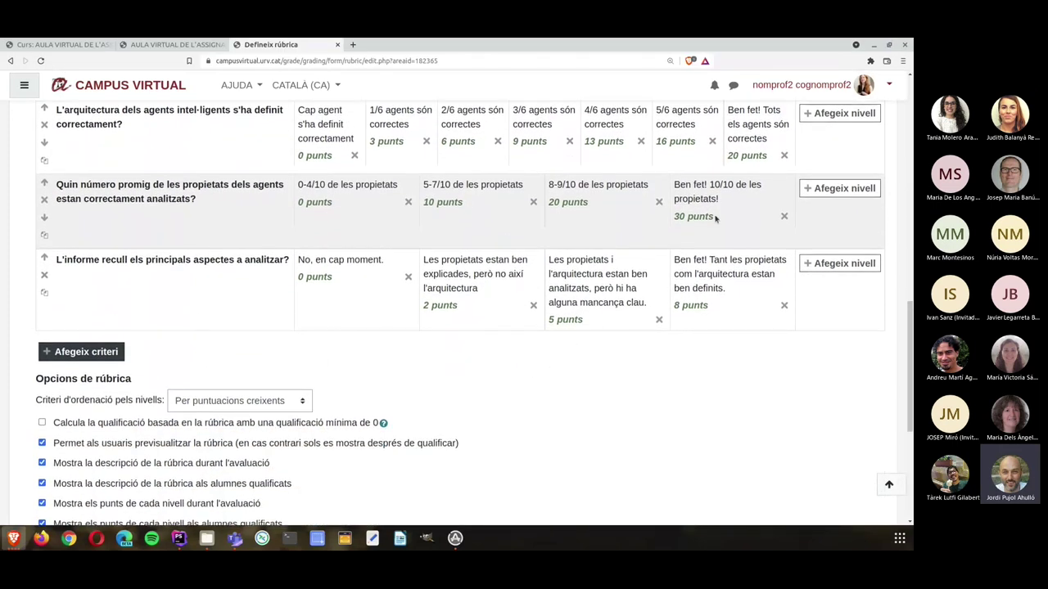
scroll(123, 253, down, 1)
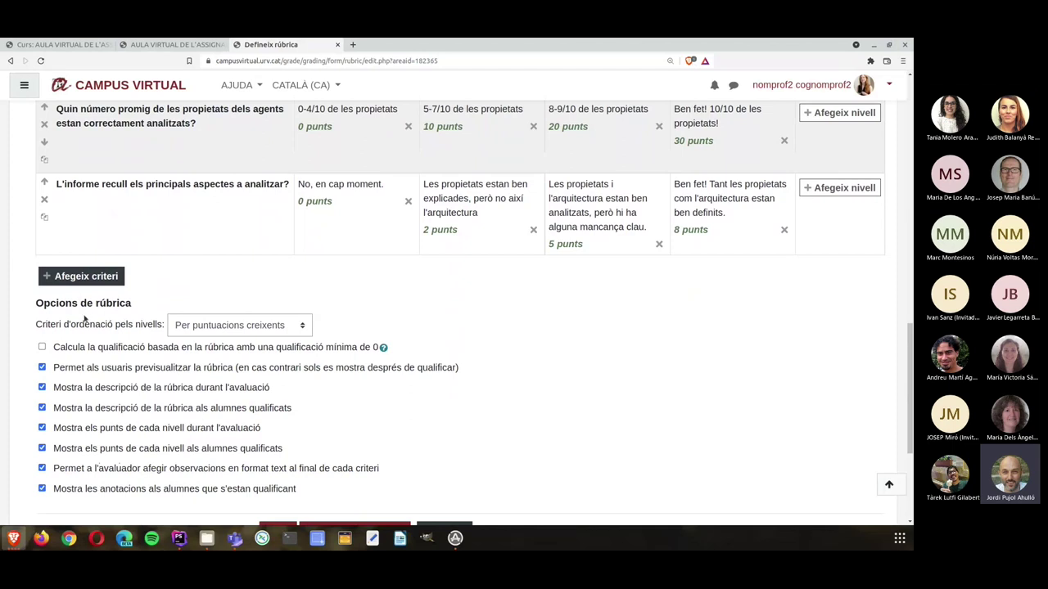
Check the available sort orders for the rubric levels and choose Per puntuacions creixents.
click(227, 328)
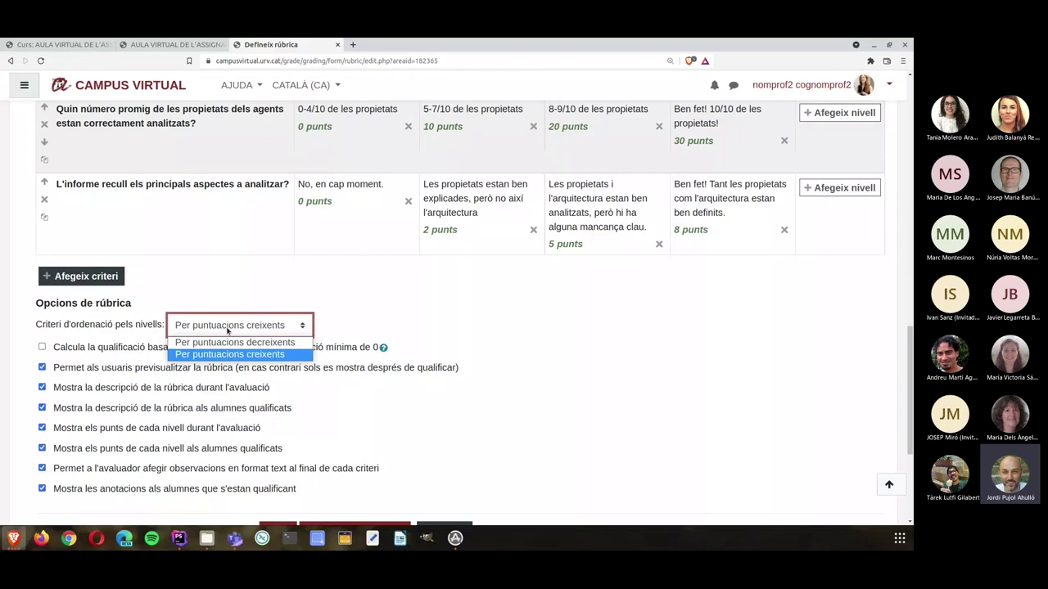
click(229, 290)
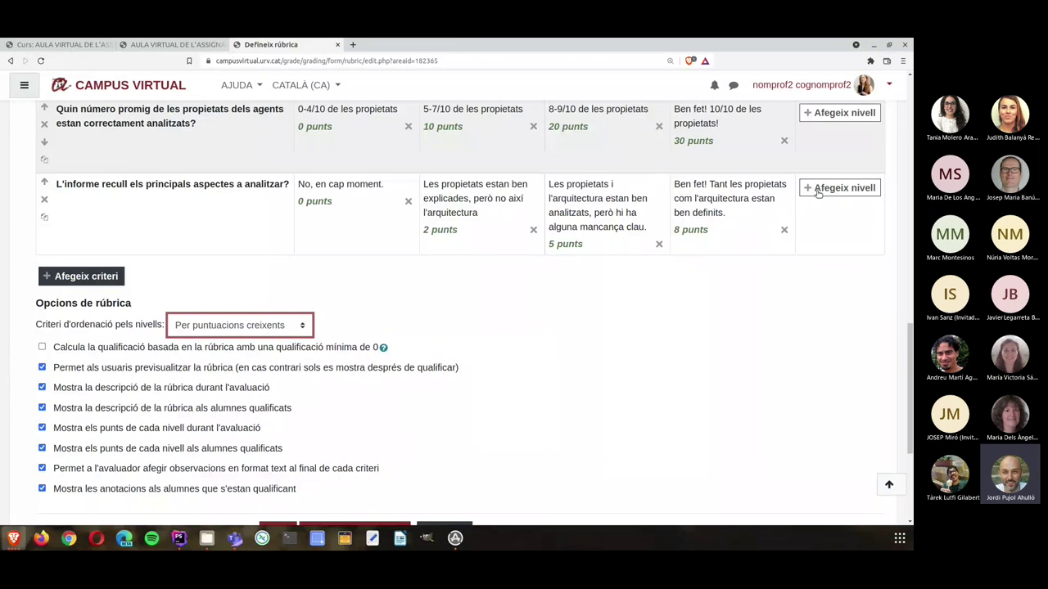
scroll(412, 393, down, 1)
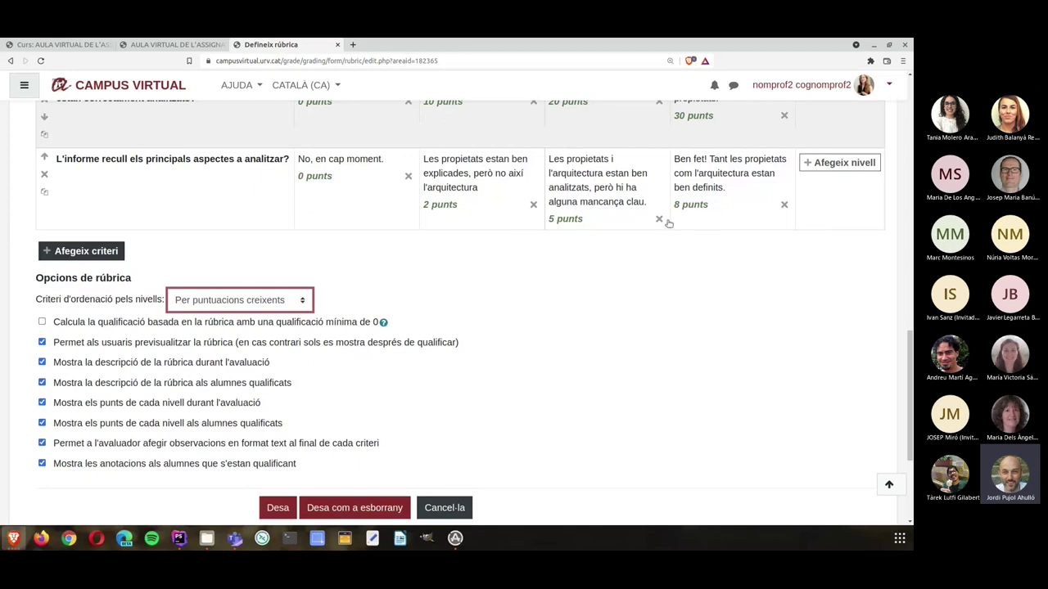
click(256, 303)
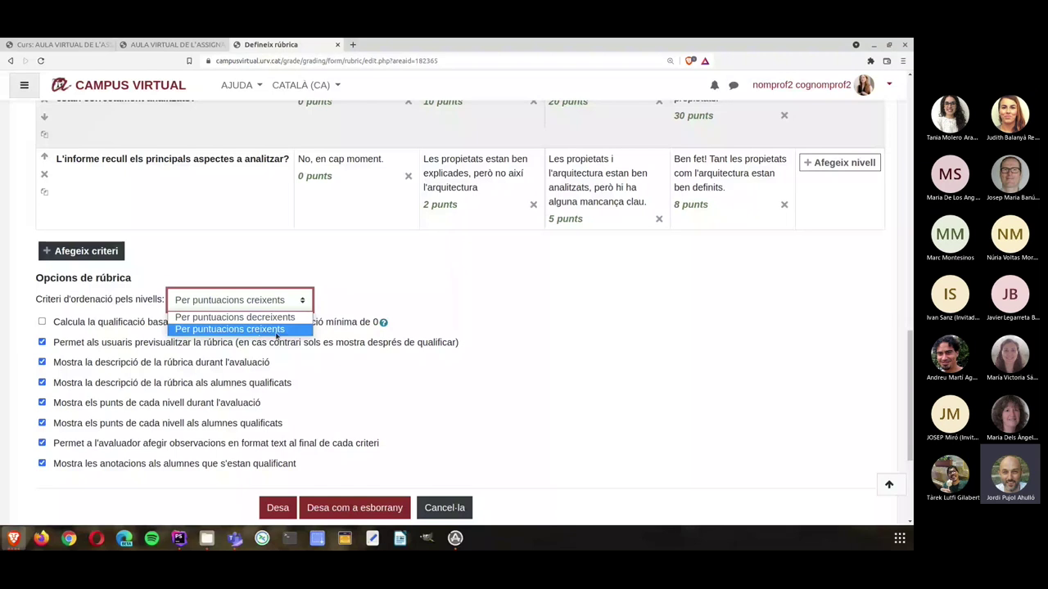
click(276, 331)
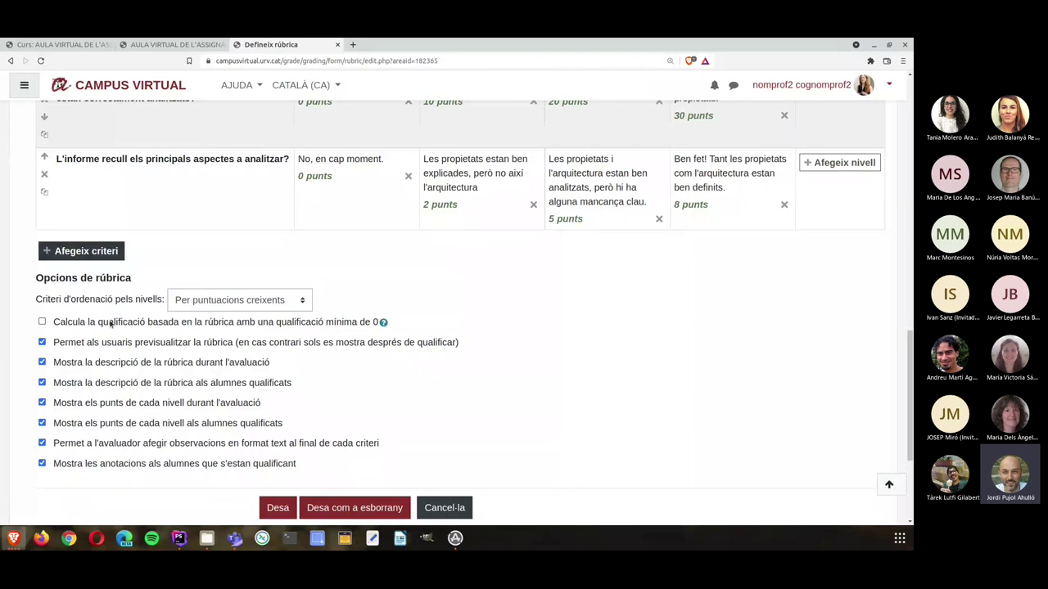
Read the help for the option that calculates the grade with a minimum score of 0.
click(383, 323)
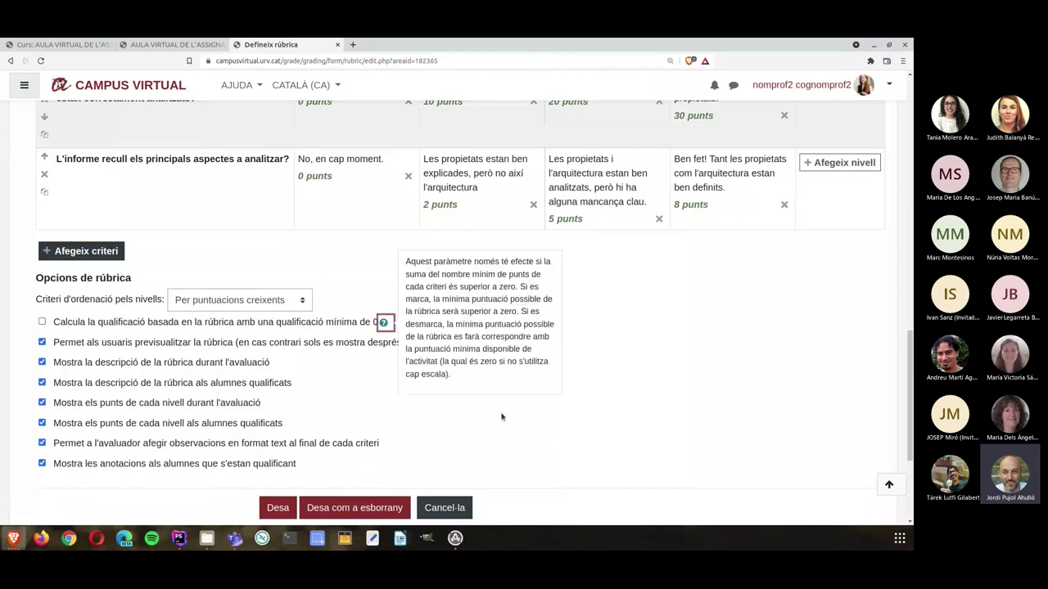
click(468, 405)
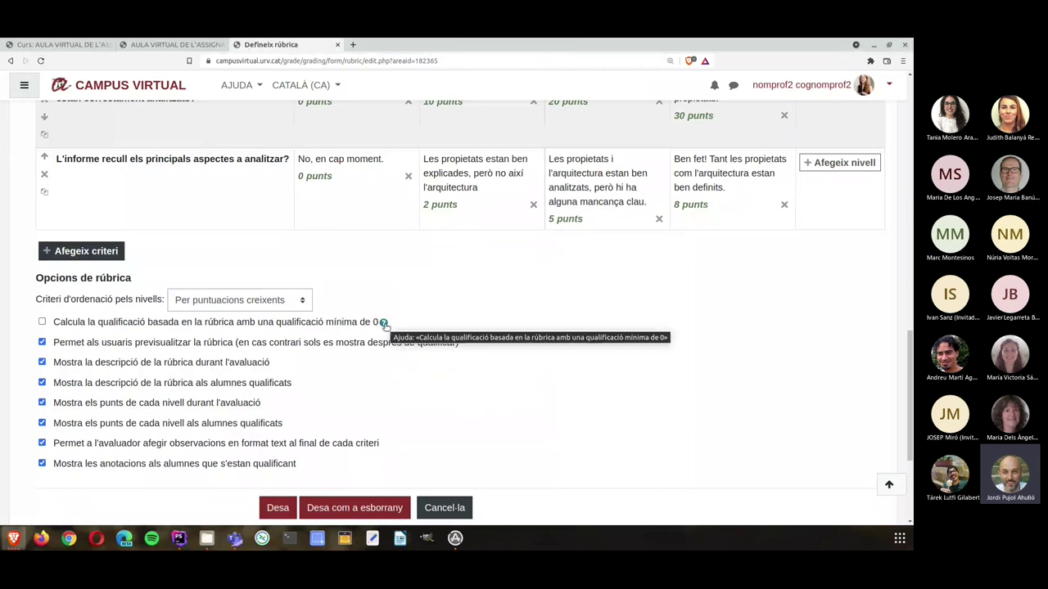
scroll(365, 270, up, 1)
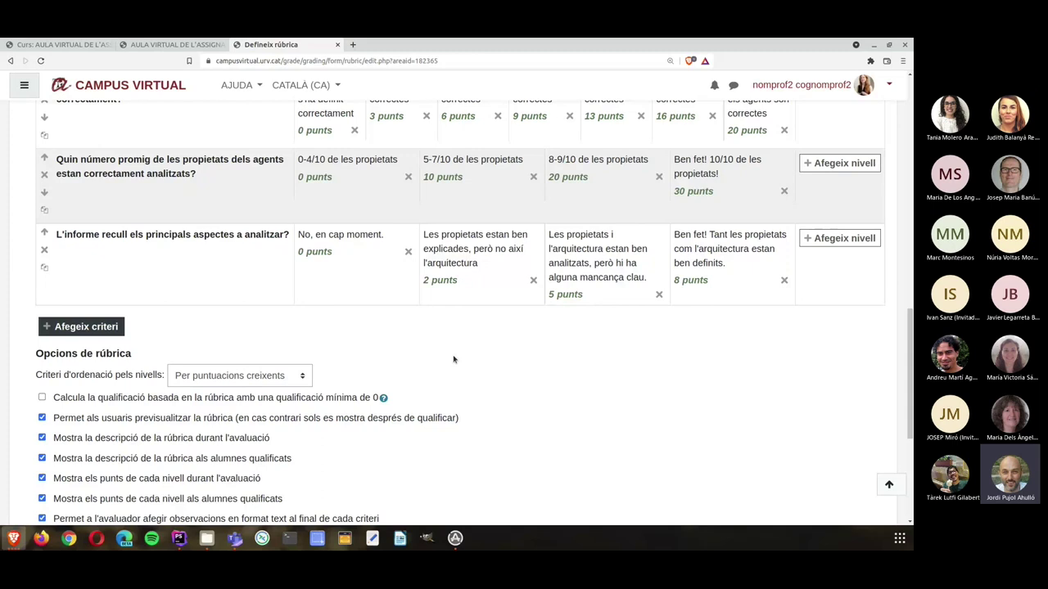
Switch the option "Mostra els punts de cada nivell durant l'avaluació" off and back on.
scroll(454, 359, down, 3)
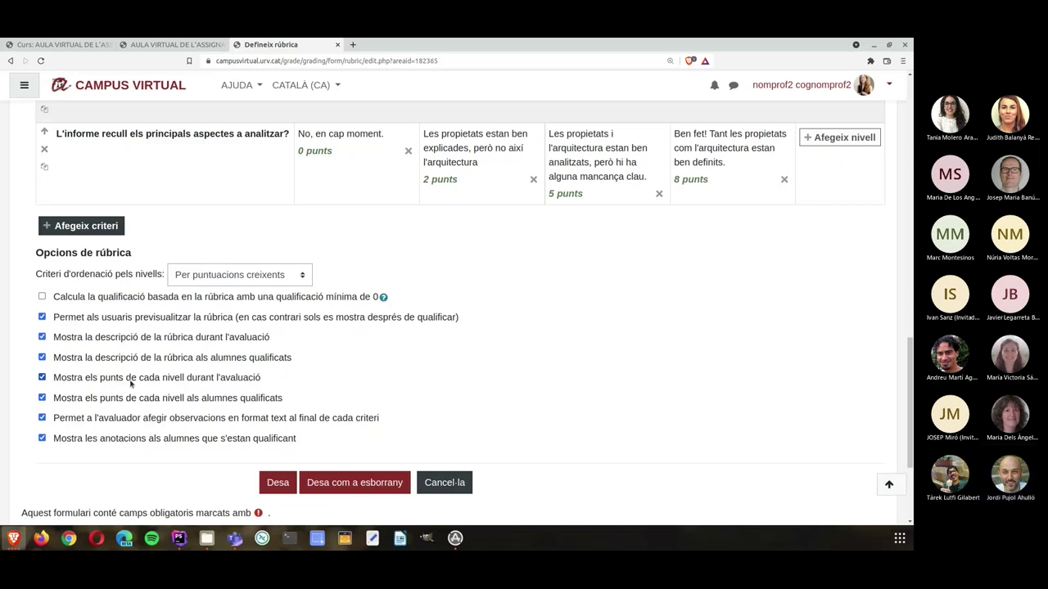
click(130, 383)
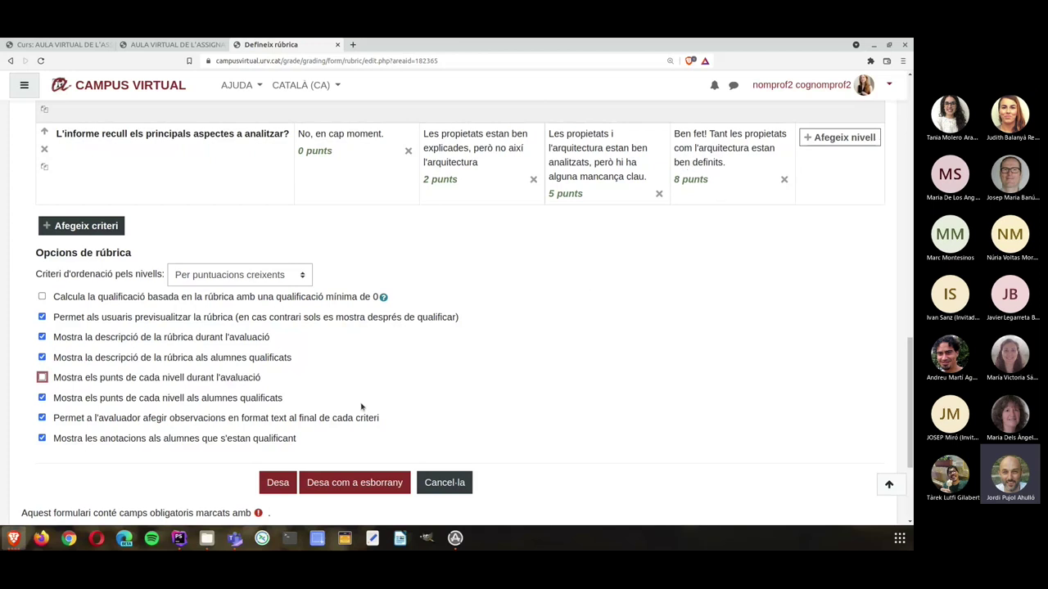
click(42, 378)
Recheck the last criteria and the rubric options, and save the rubric as a final version rather than a draft.
scroll(439, 379, up, 5)
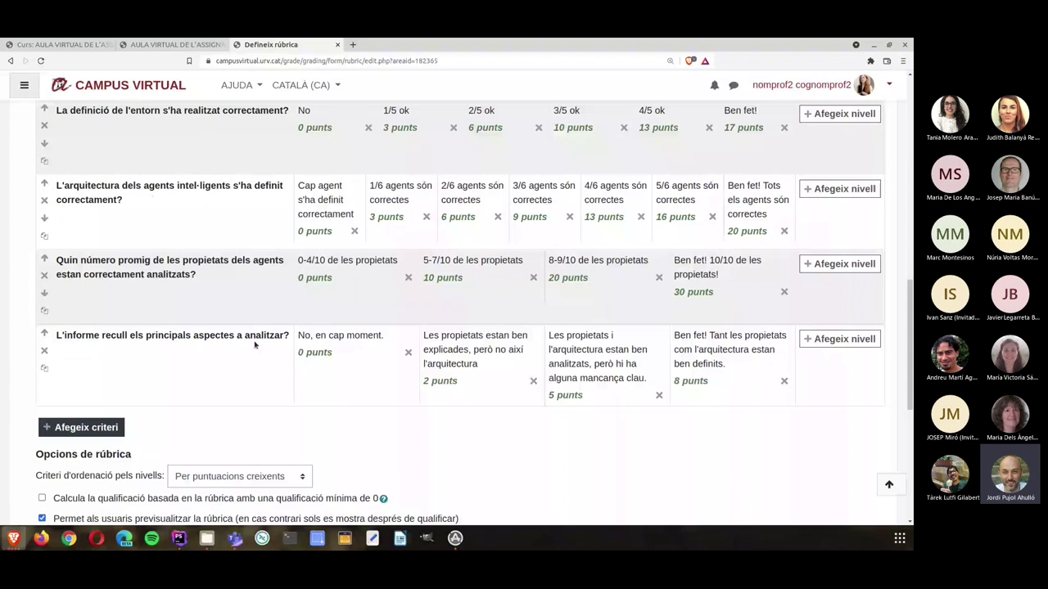
scroll(376, 439, down, 2)
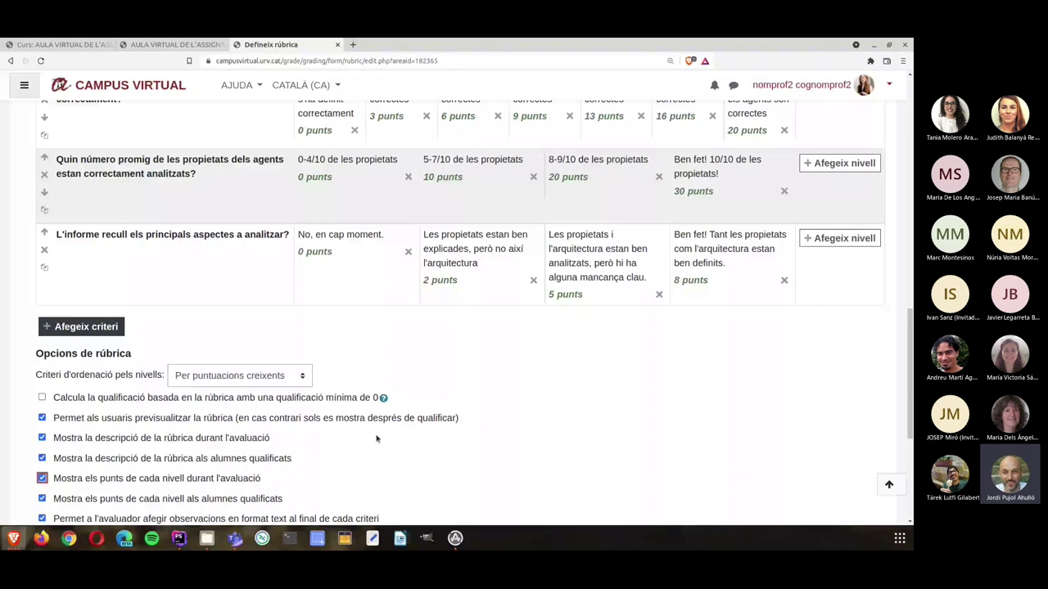
scroll(376, 439, down, 1)
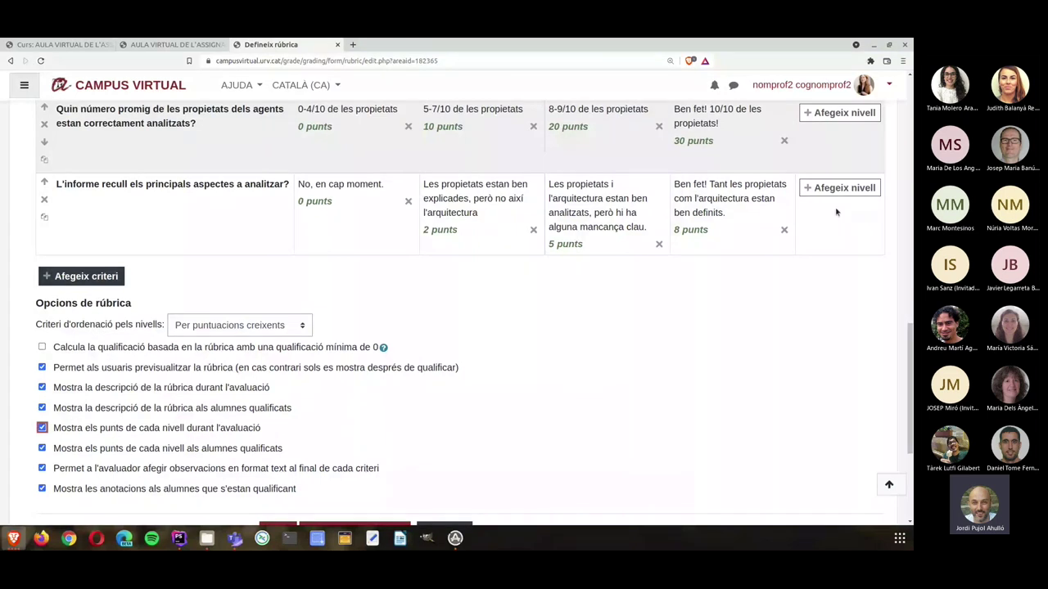
scroll(833, 196, up, 1)
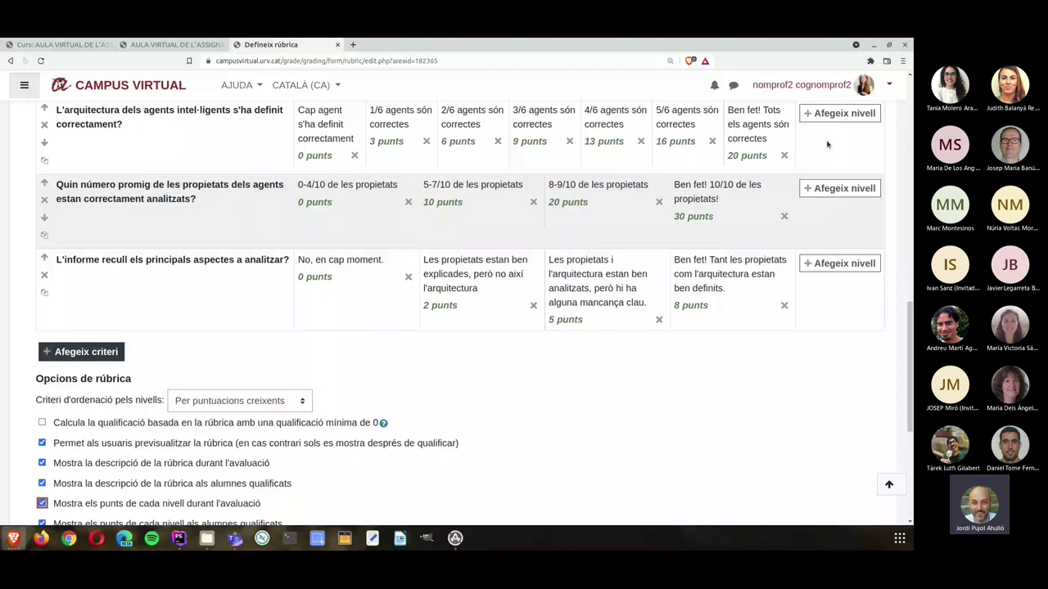
scroll(827, 145, down, 1)
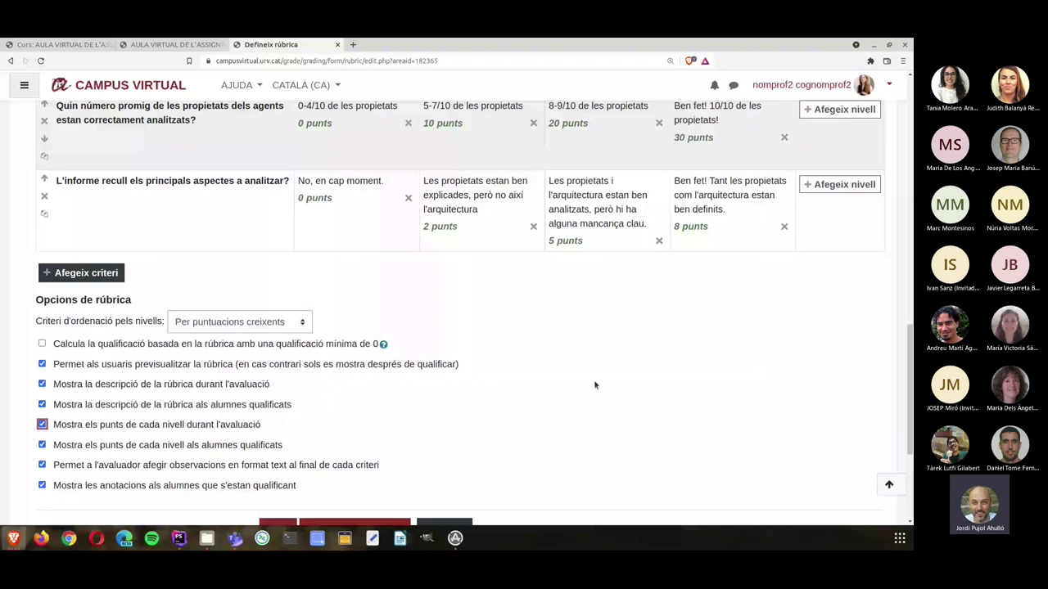
scroll(595, 385, down, 1)
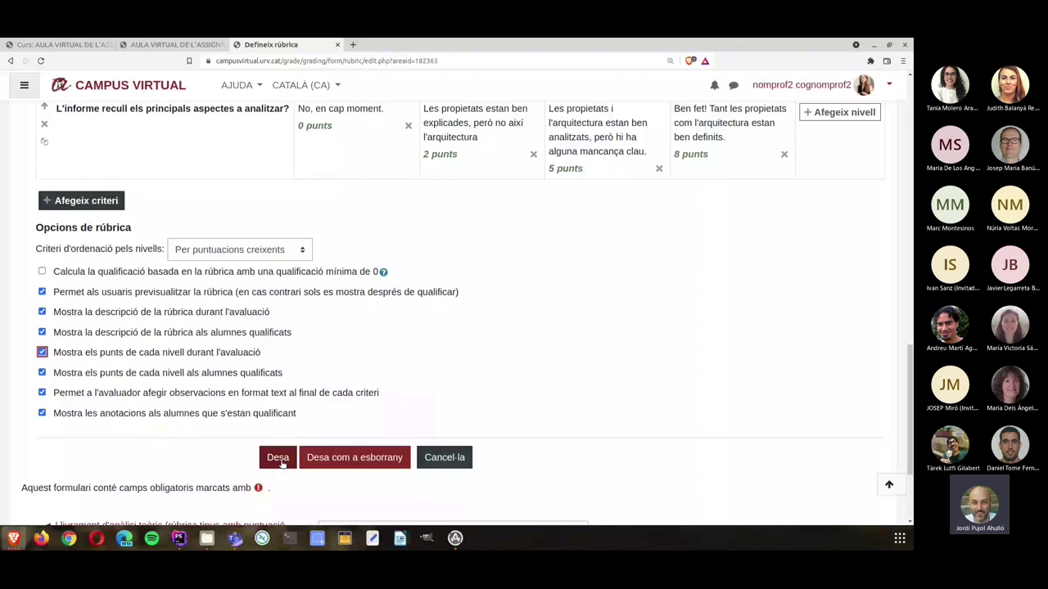
click(279, 461)
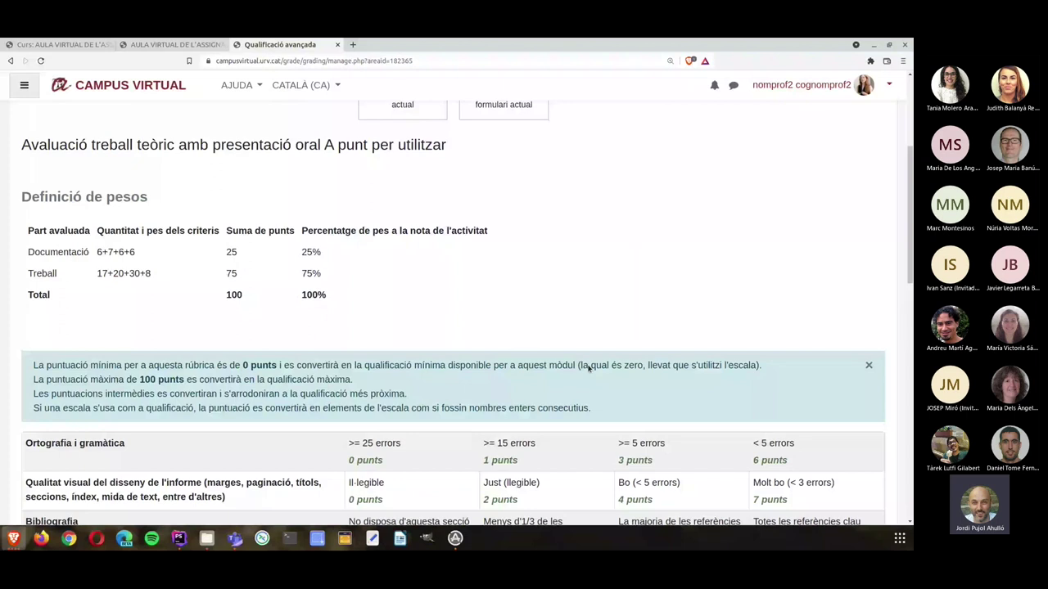
Examine the saved rubric's notes on minimum and maximum scores, its criteria and its options.
scroll(590, 369, down, 2)
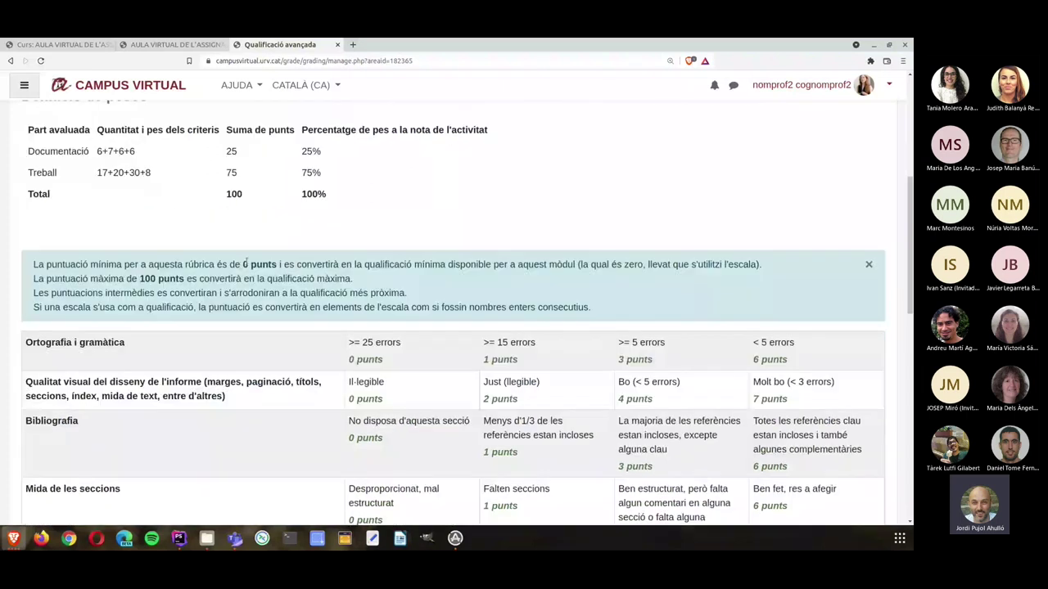
drag(243, 264, 277, 265)
drag(139, 278, 157, 279)
scroll(763, 360, down, 1)
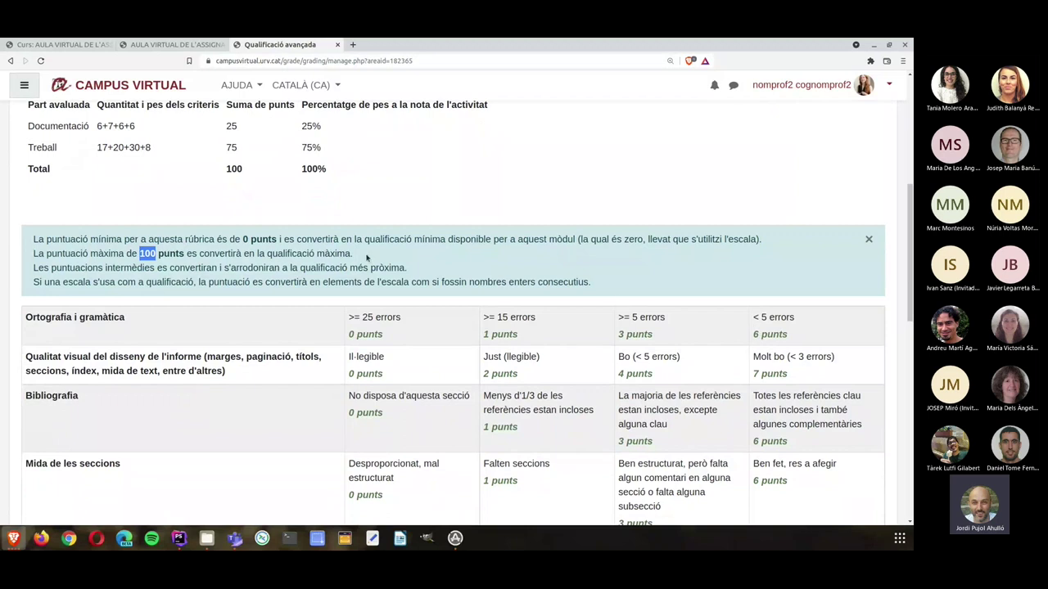
click(257, 239)
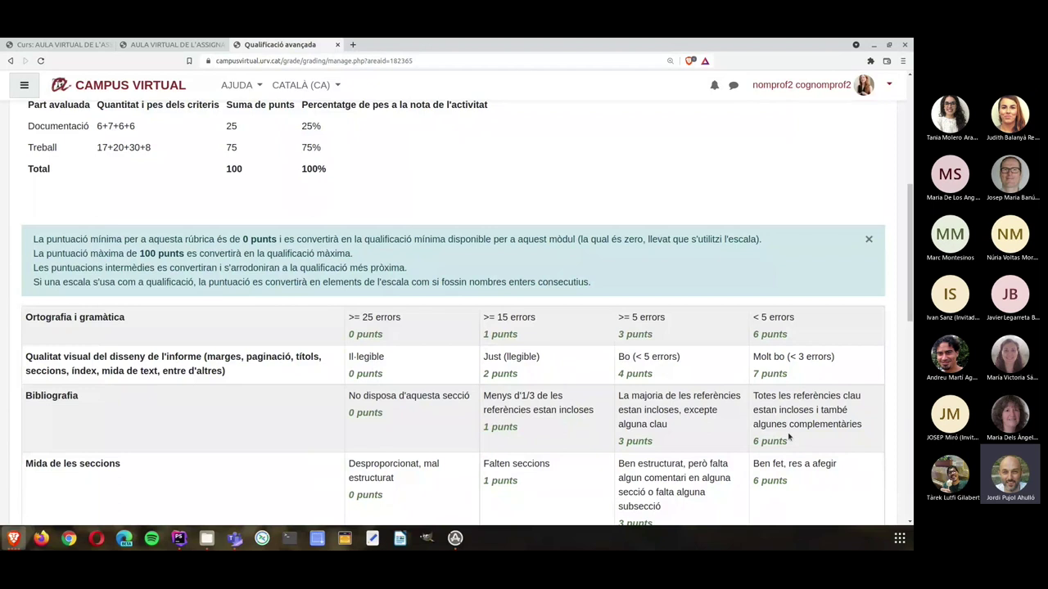
scroll(788, 438, down, 1)
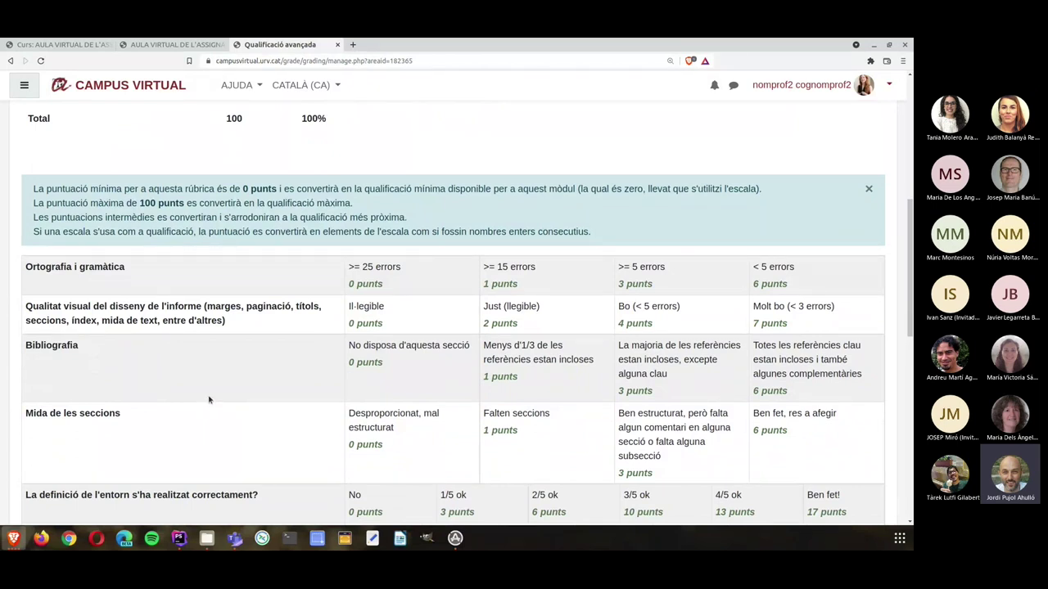
scroll(144, 202, down, 3)
scroll(146, 201, down, 3)
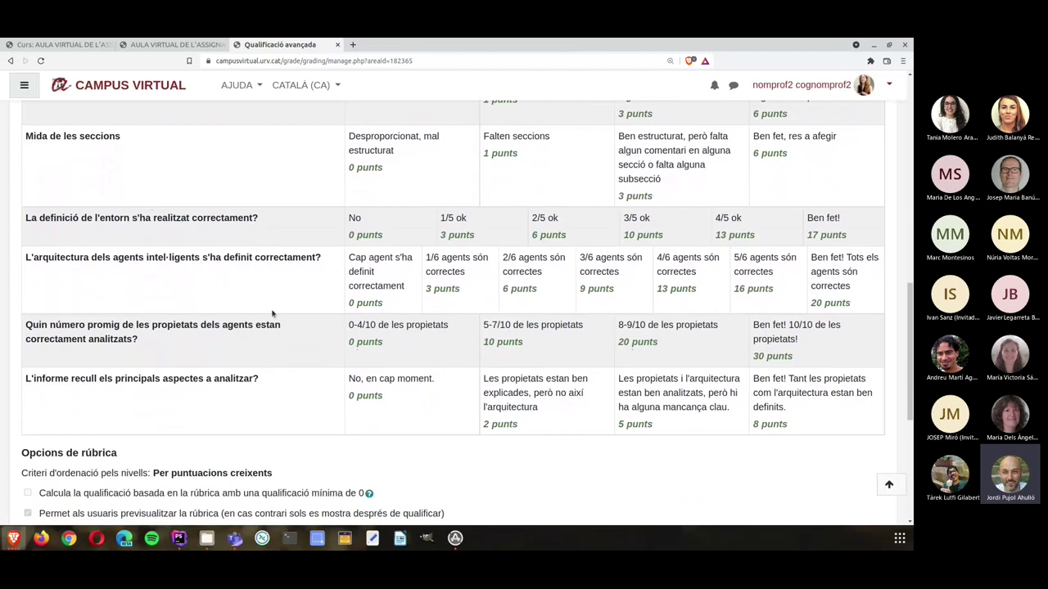
scroll(274, 313, down, 7)
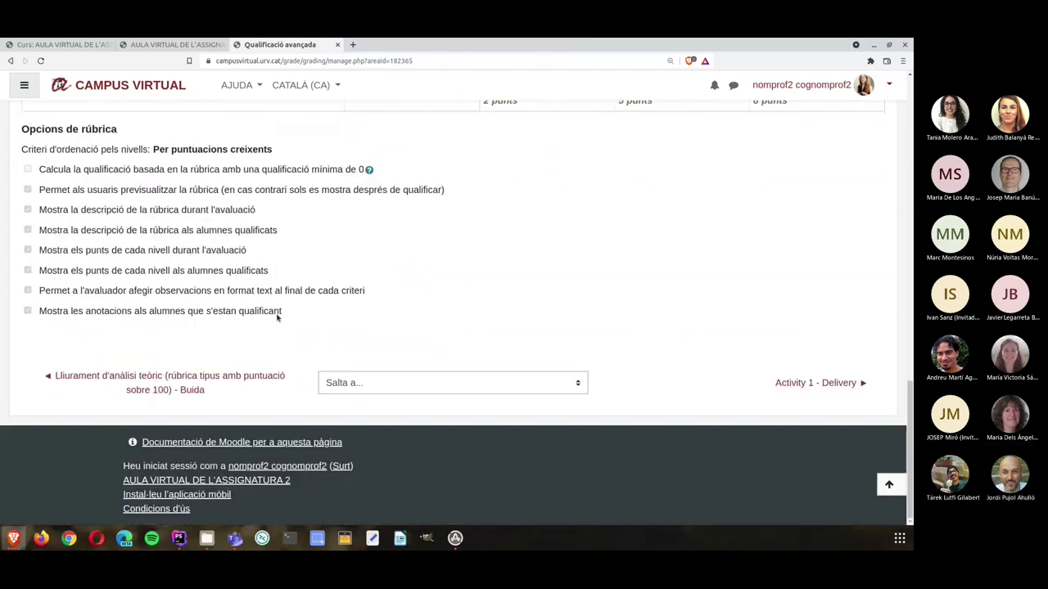
Return from the rubric to the "Completada" assignment and open its table of all student submissions.
scroll(278, 318, up, 3)
scroll(277, 318, up, 10)
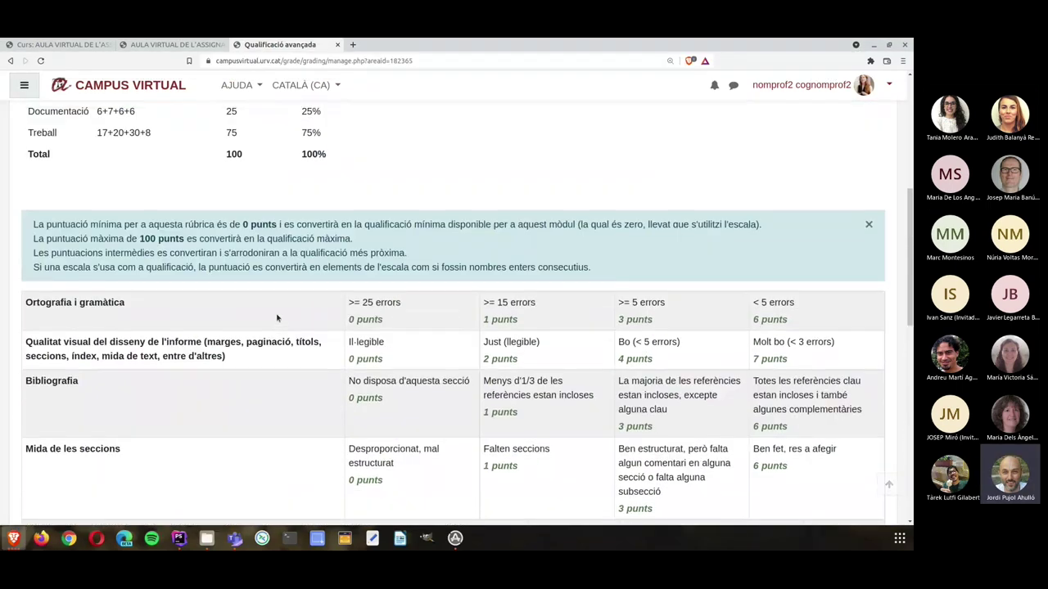
scroll(278, 318, up, 5)
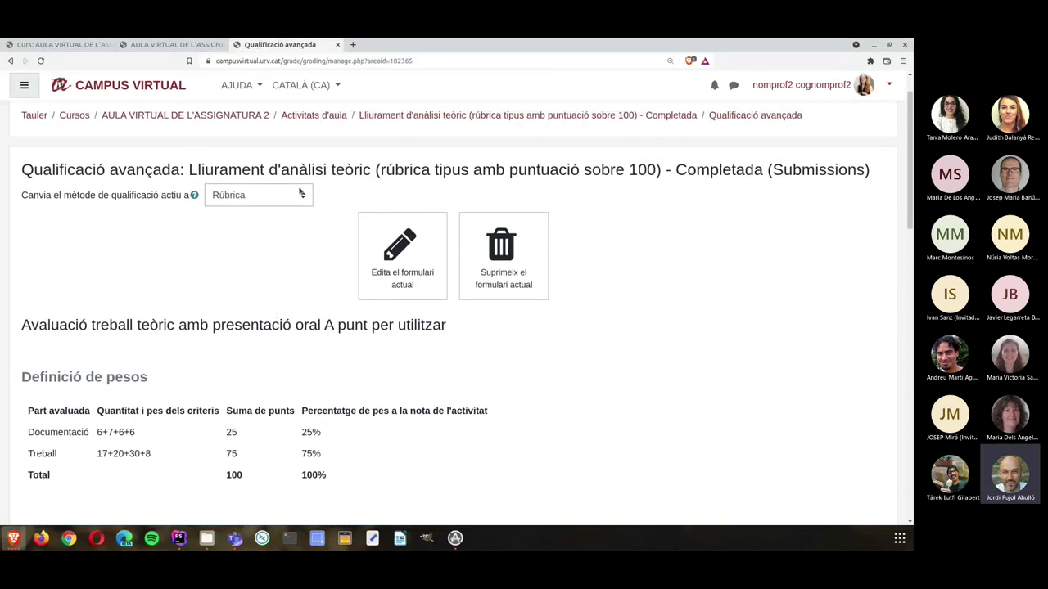
click(564, 116)
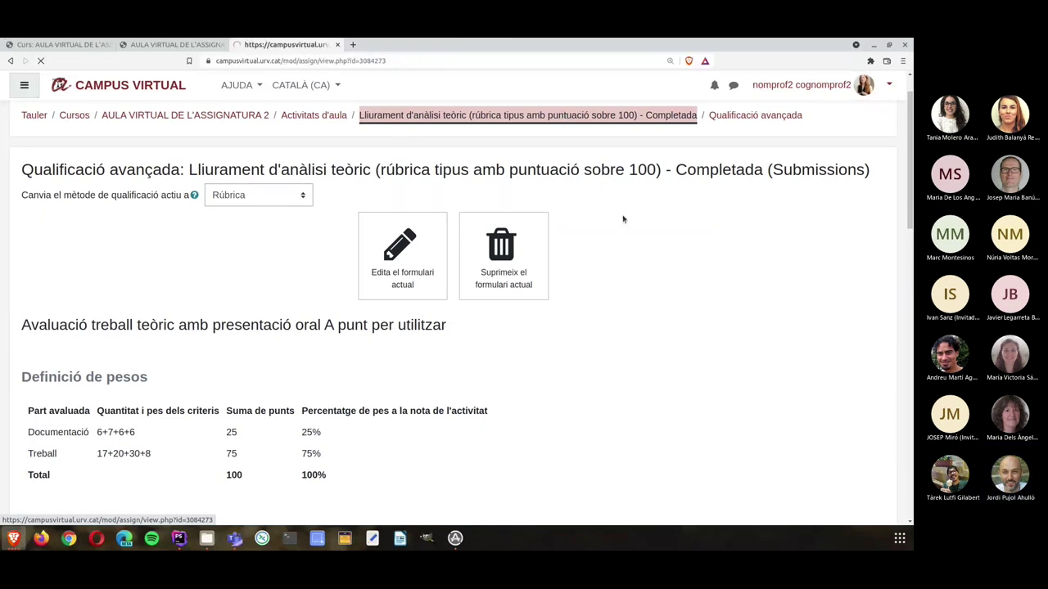
click(429, 437)
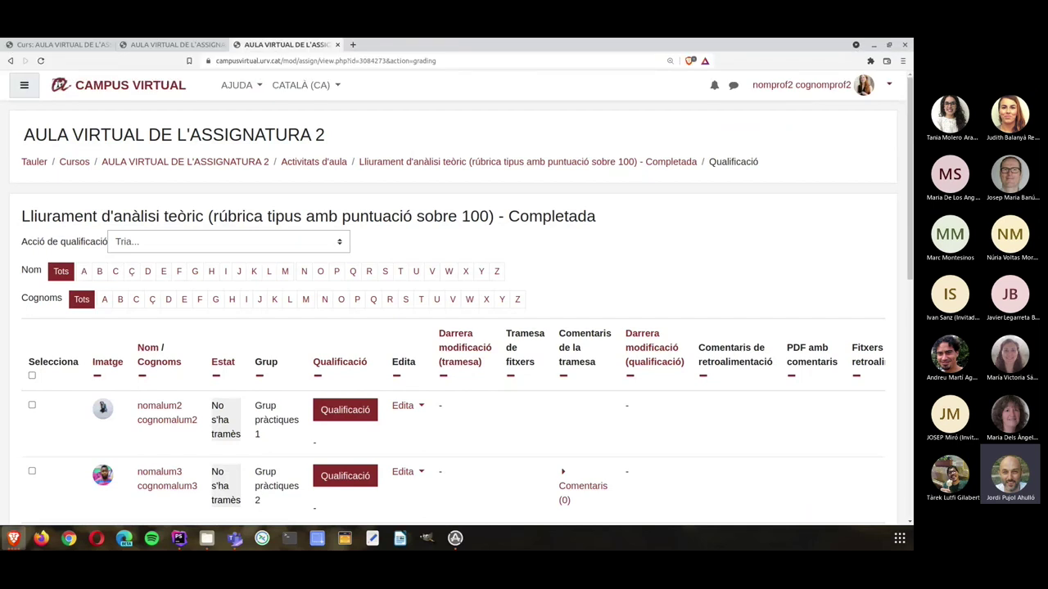
Switch to the student's browser window and open the assignment "Lliurament d'anàlisi teòric (rúbrica tipus amb puntuació sobre 100) - Completada".
key(alt+Tab)
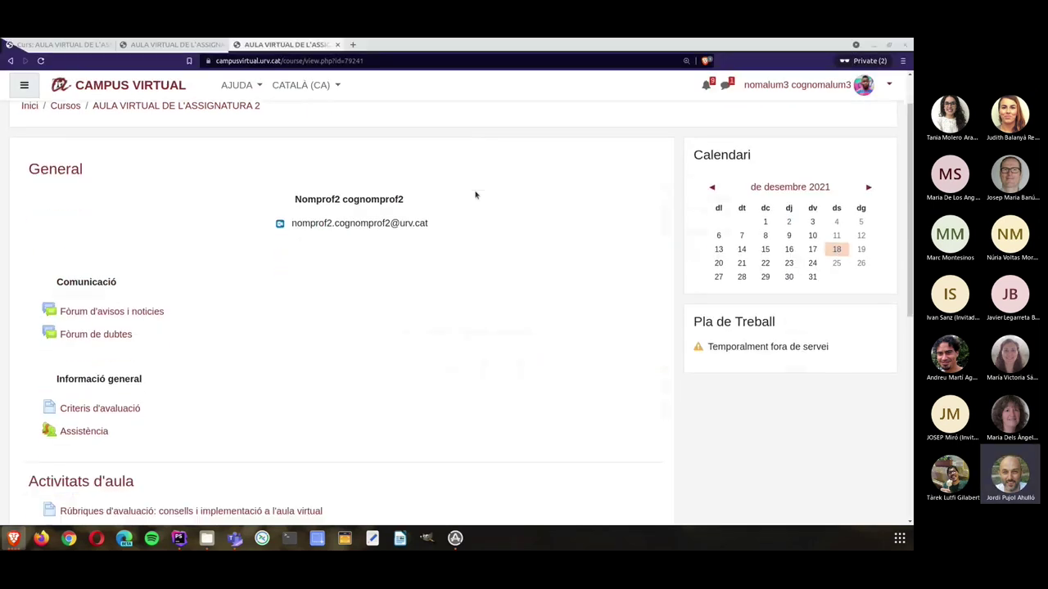
scroll(475, 194, down, 5)
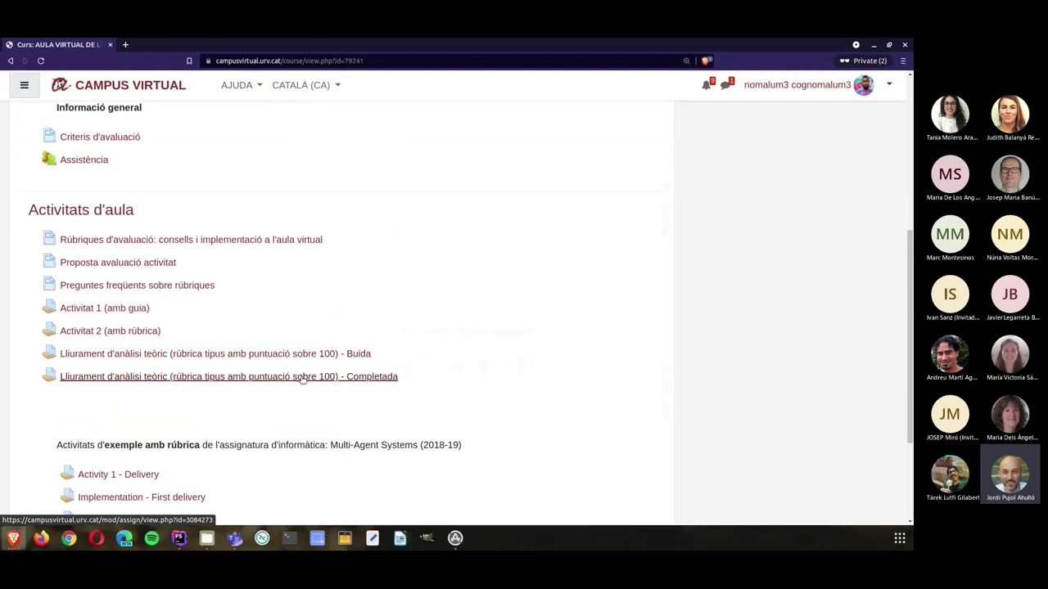
click(303, 377)
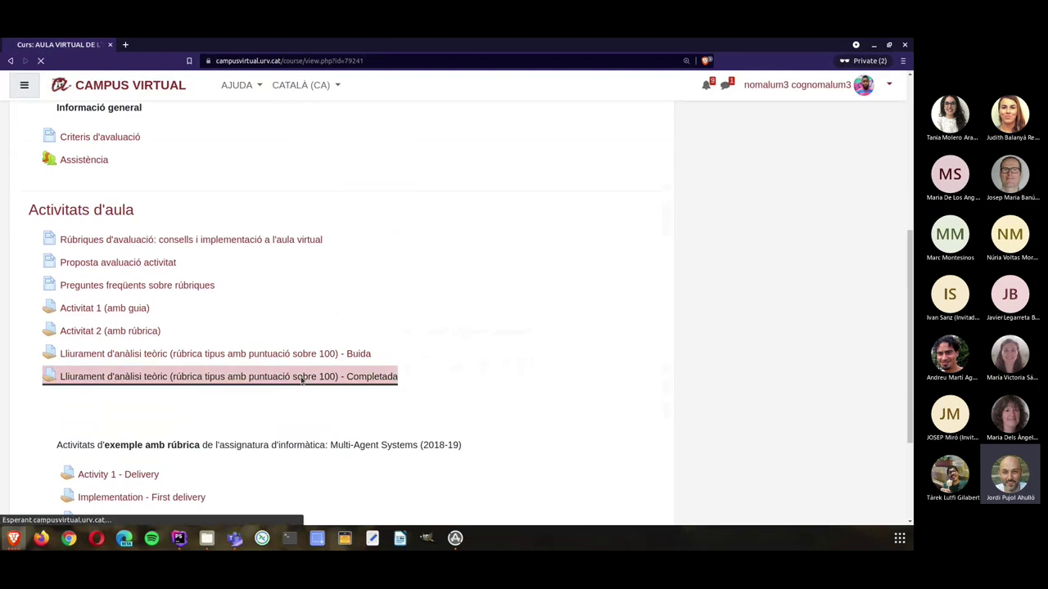
Examine the weight table and the rubric criteria as the student sees them before submitting.
key(alt+Tab)
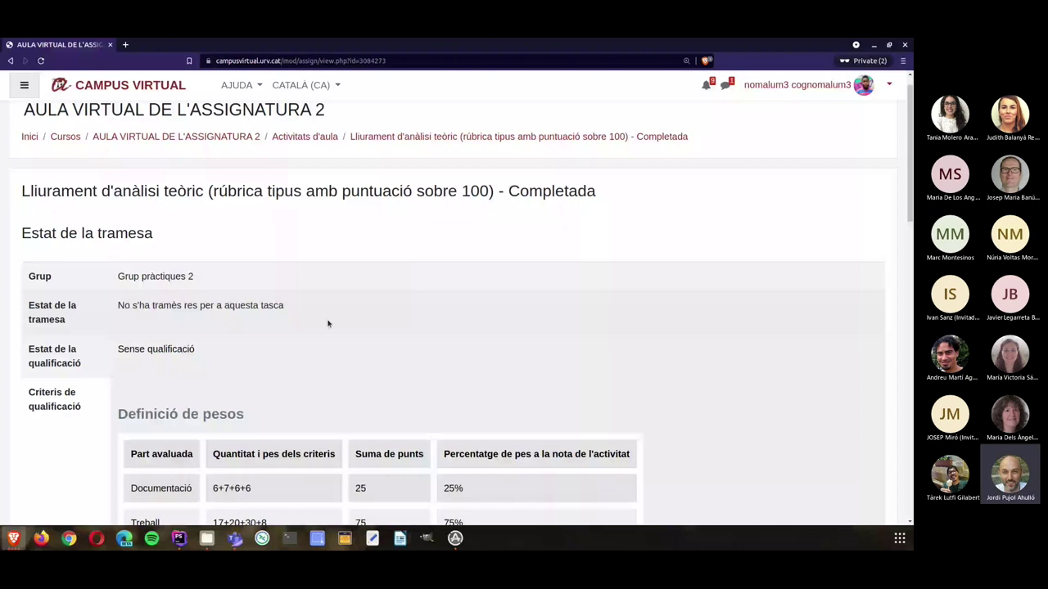
scroll(328, 324, down, 4)
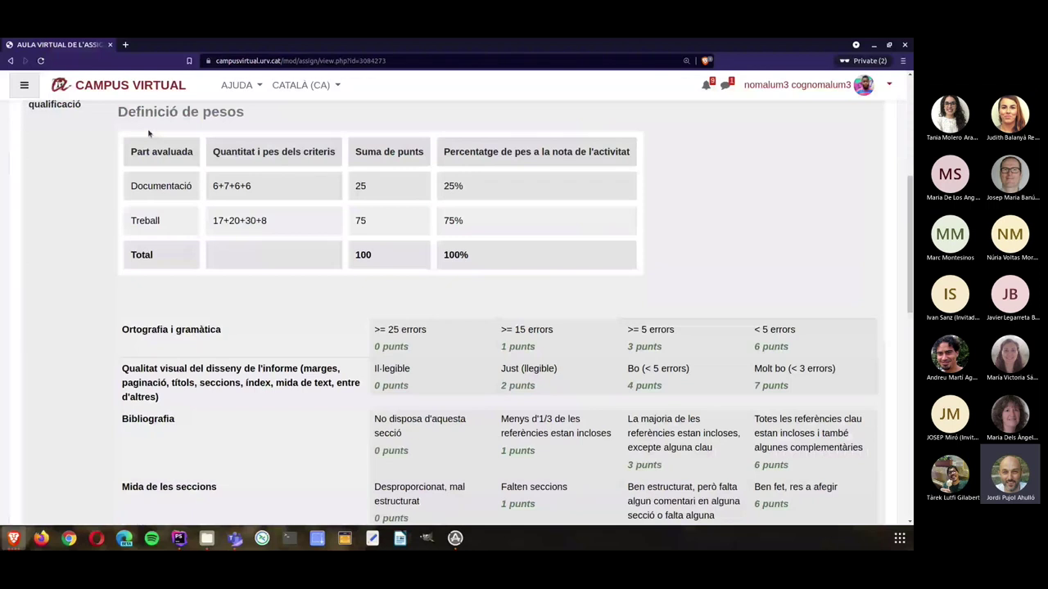
key(alt+Tab)
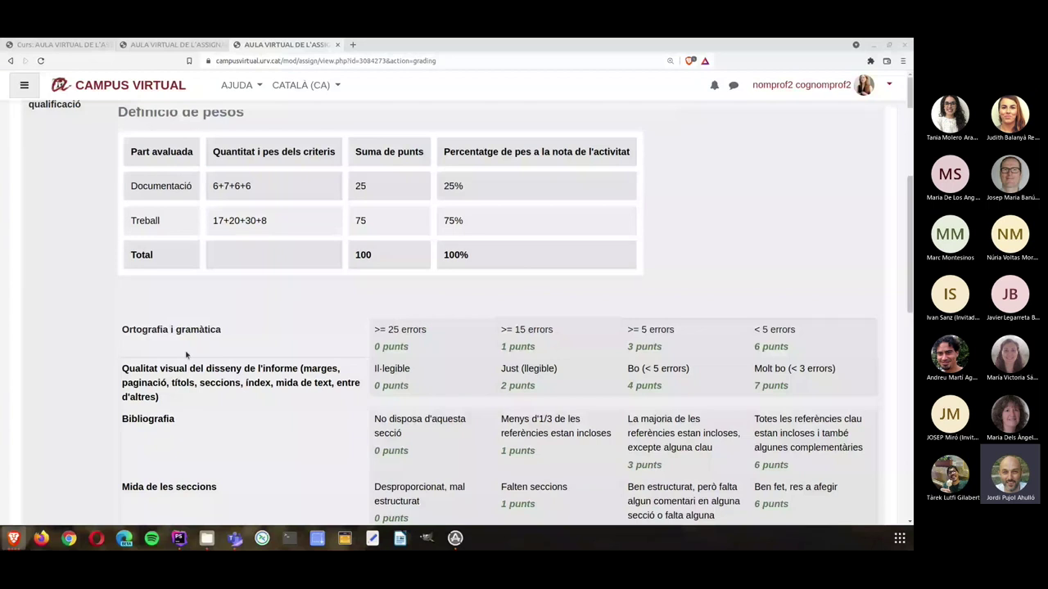
key(alt+Tab)
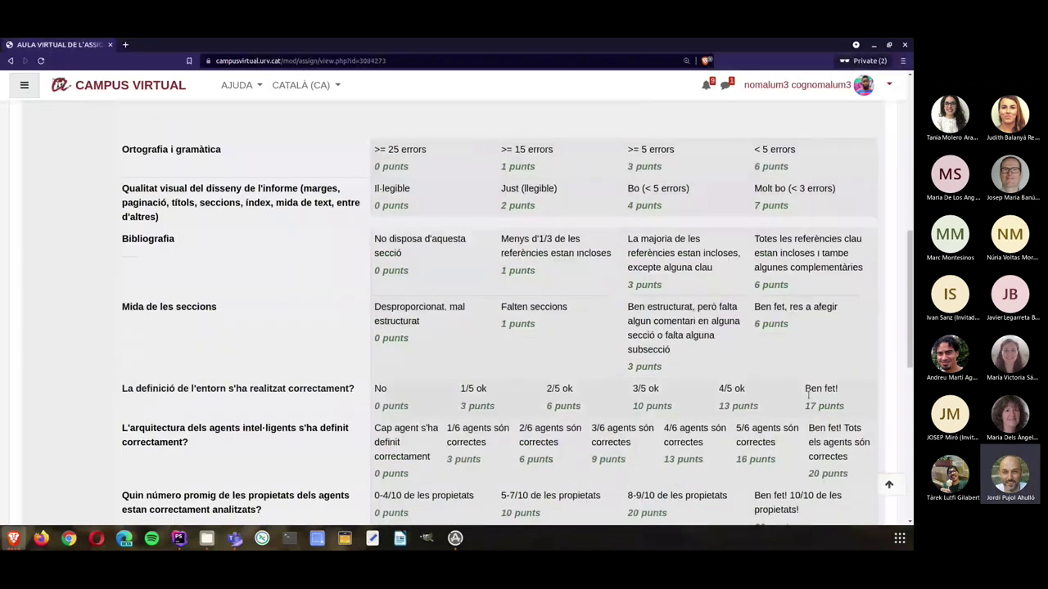
scroll(808, 396, down, 3)
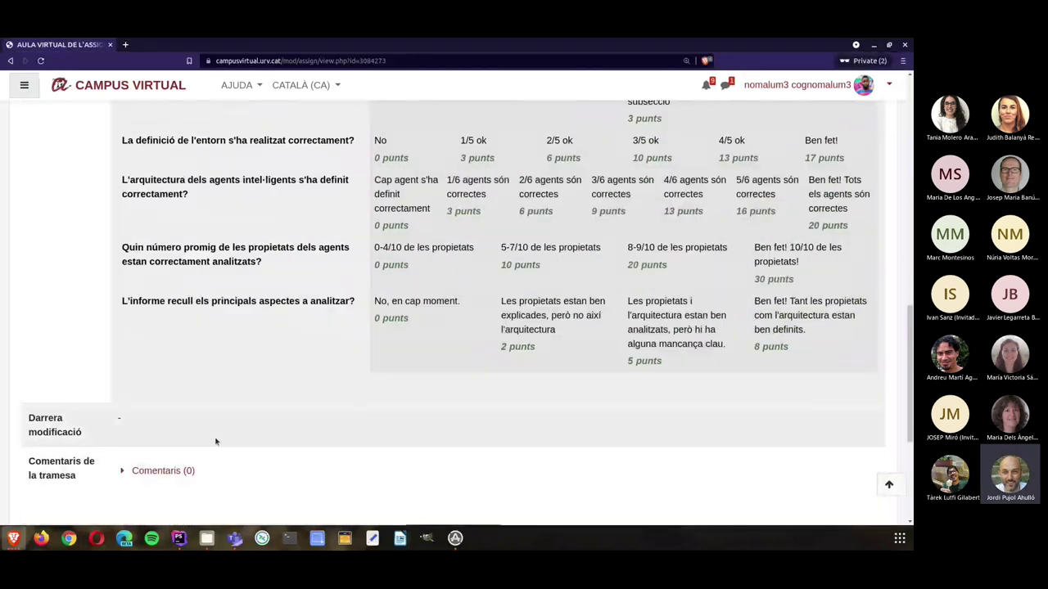
scroll(463, 454, down, 1)
Add the PDF file "el meu treball" to the student's submission and save the changes.
click(456, 461)
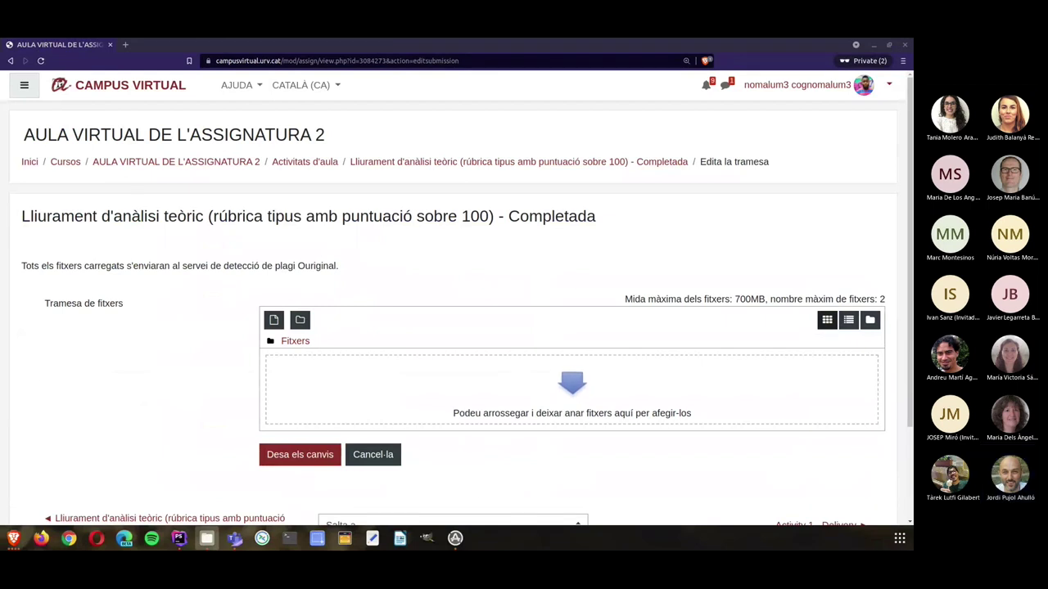
key(alt+Tab)
drag(914, 393, 388, 382)
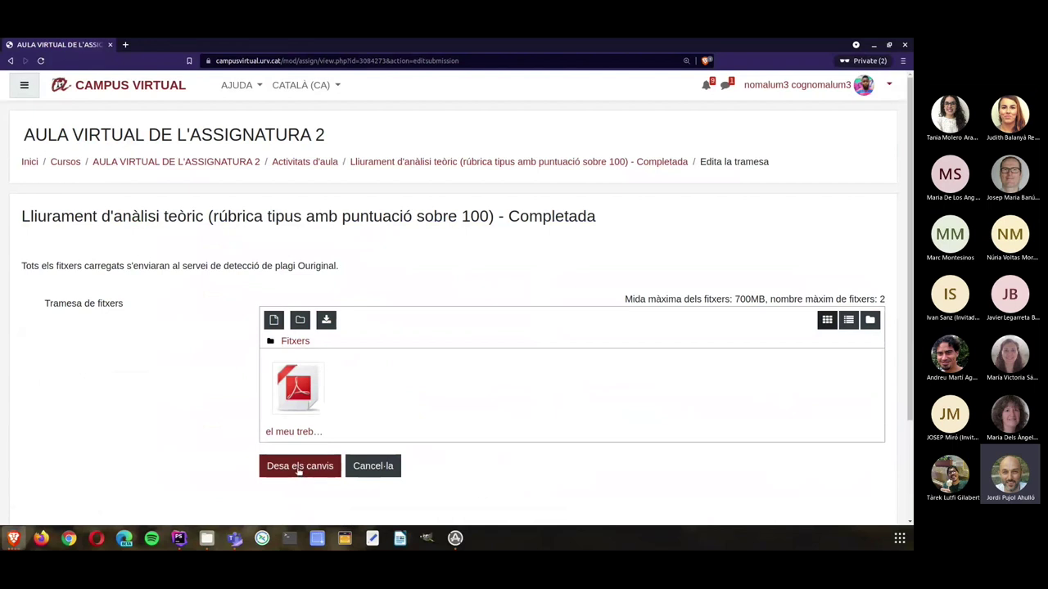
click(299, 472)
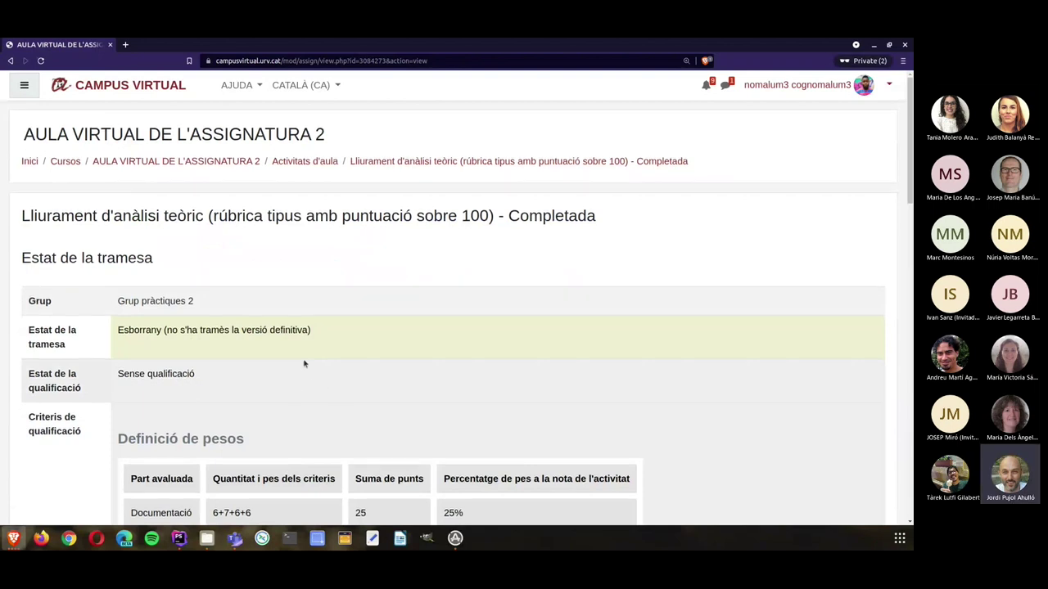
Submit the student's draft as the definitive version for grading and check its submission status.
scroll(304, 363, down, 1)
scroll(283, 305, down, 5)
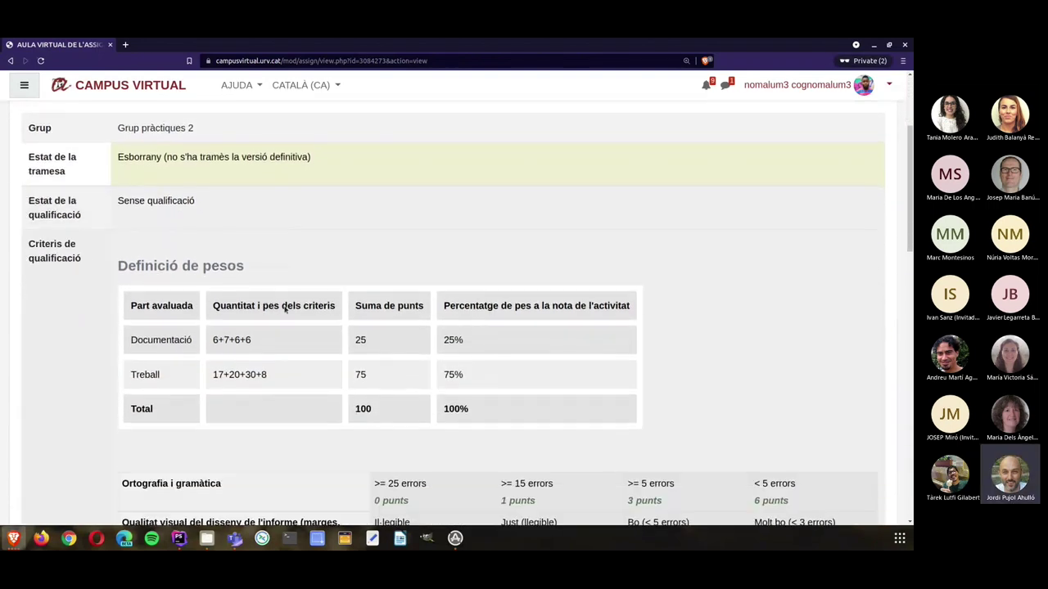
scroll(291, 325, down, 7)
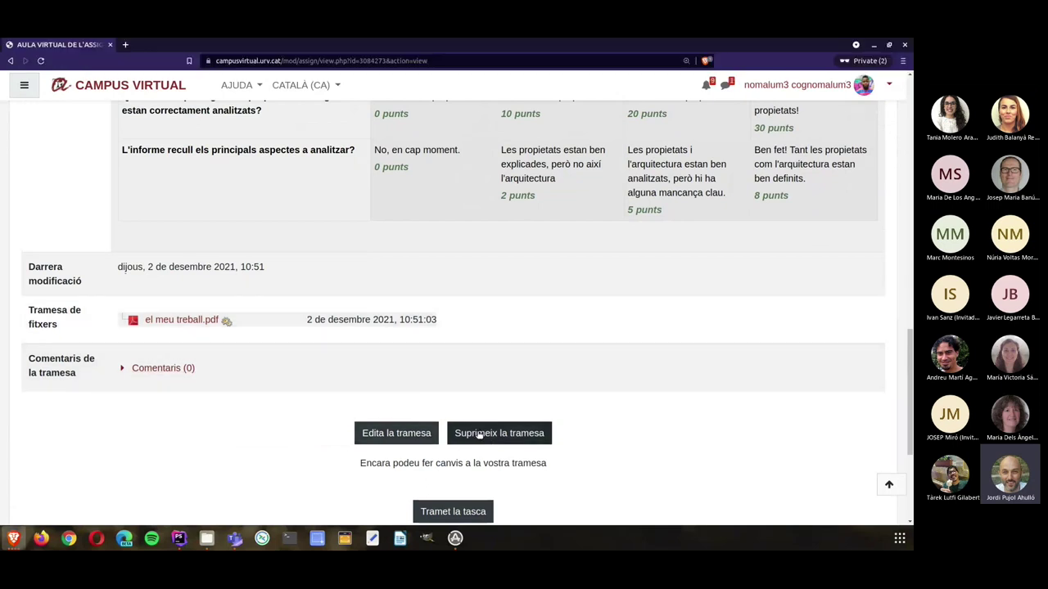
scroll(470, 435, down, 1)
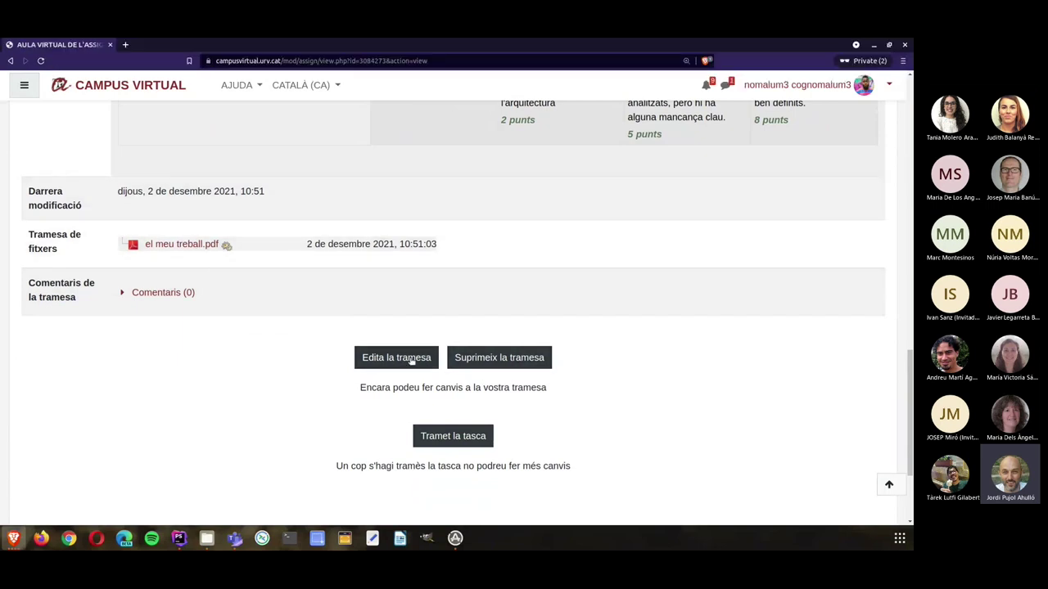
click(452, 436)
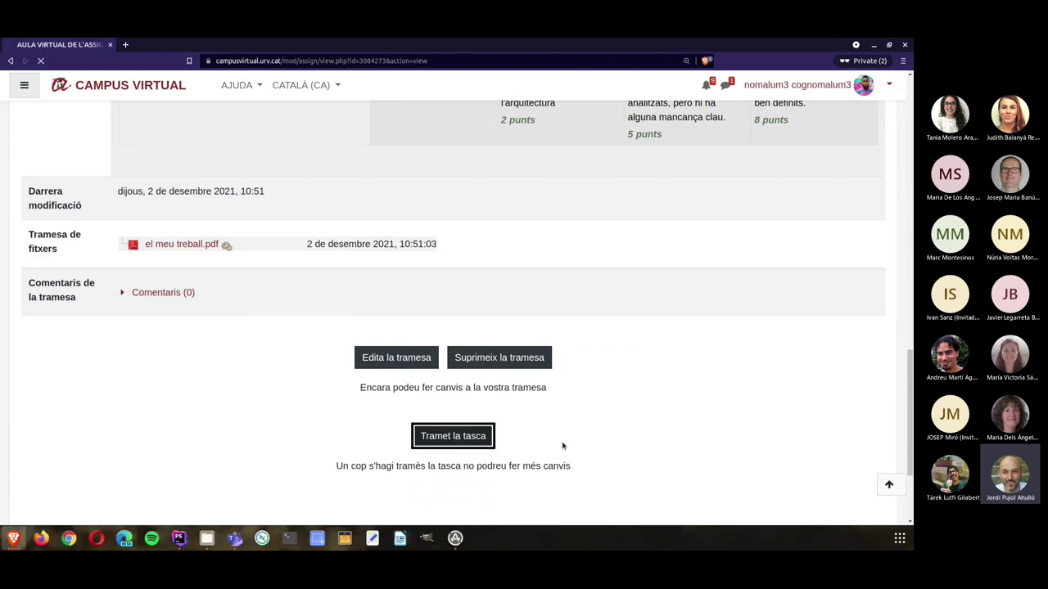
click(291, 312)
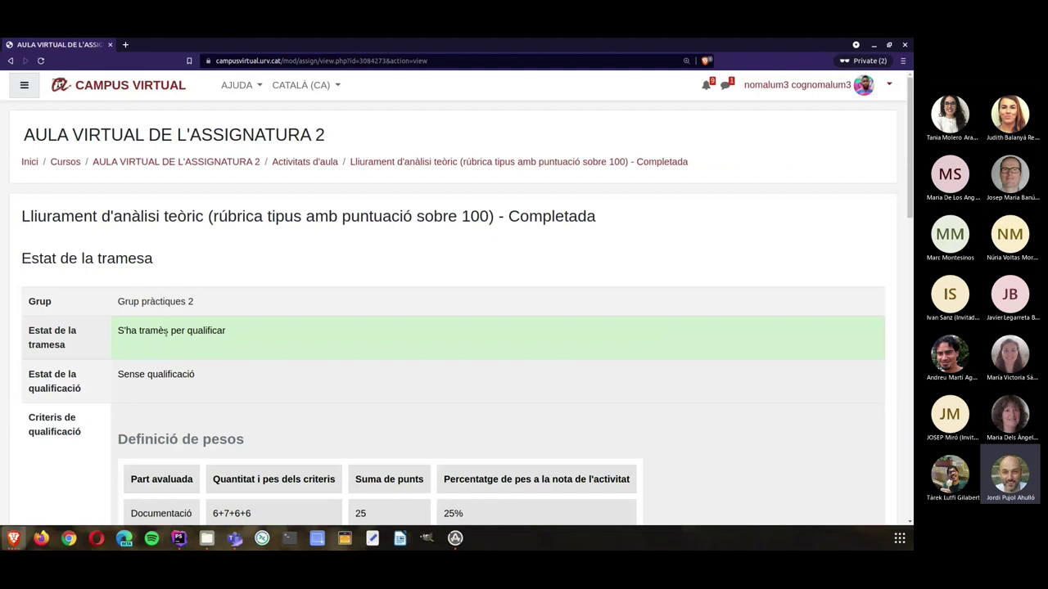
drag(157, 331, 118, 331)
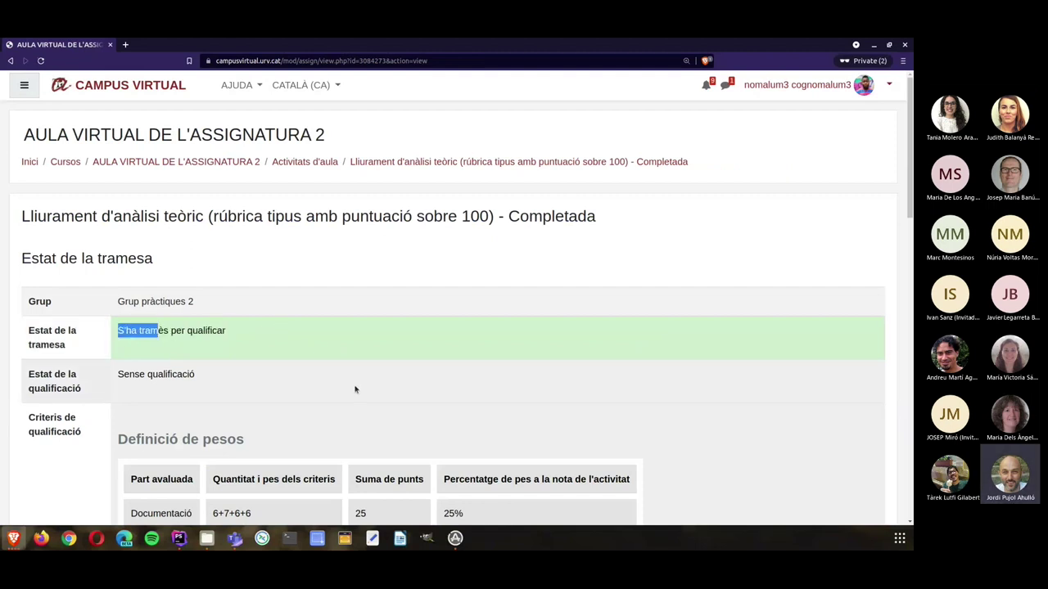
scroll(358, 376, down, 5)
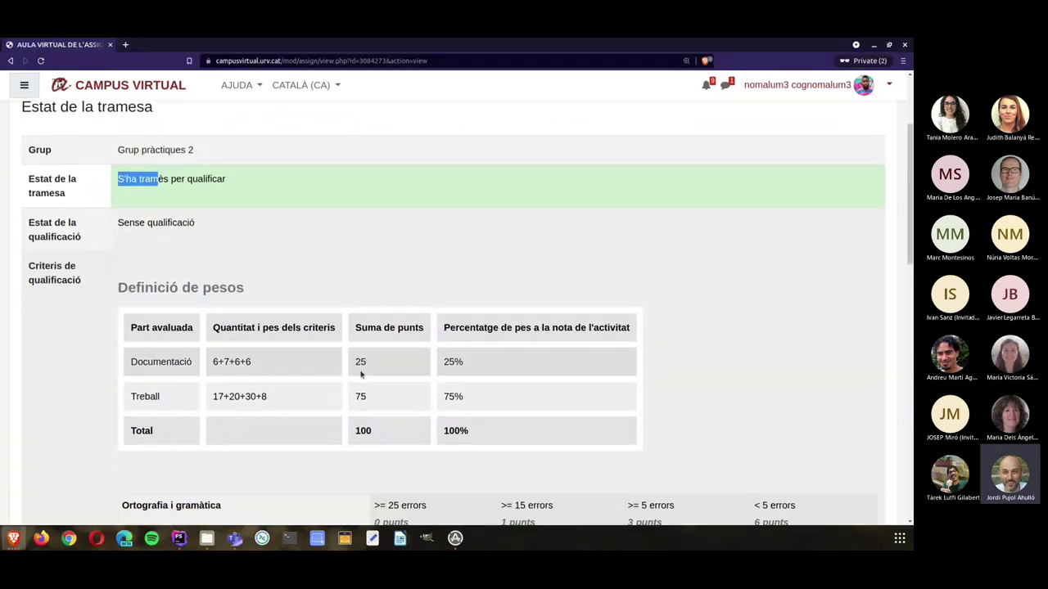
scroll(357, 374, up, 3)
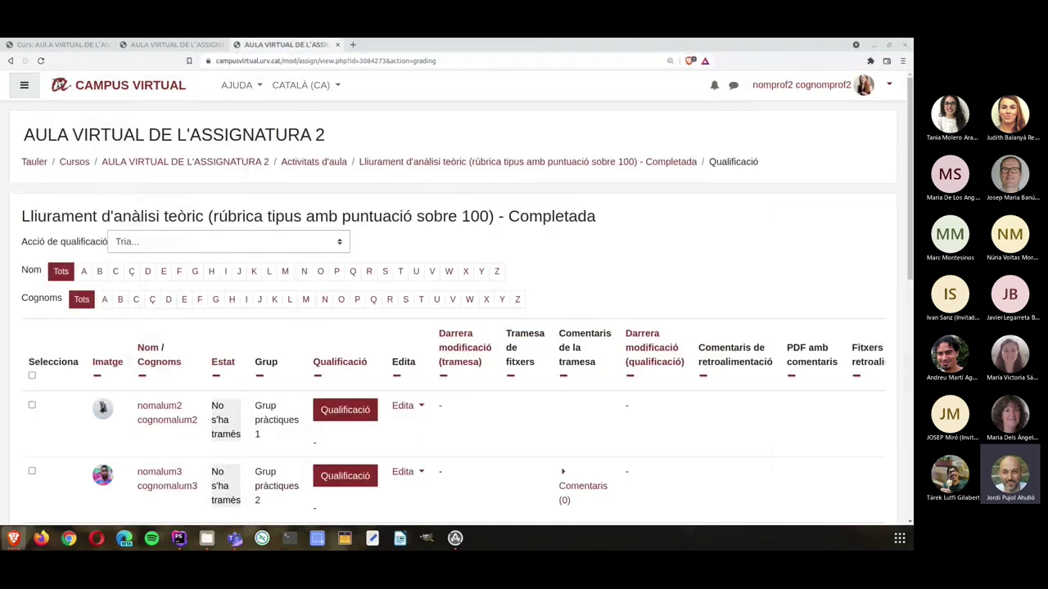
In the teacher's window, refresh the submissions table and open grading for the first Grup pràctiques 2 student.
scroll(533, 412, down, 3)
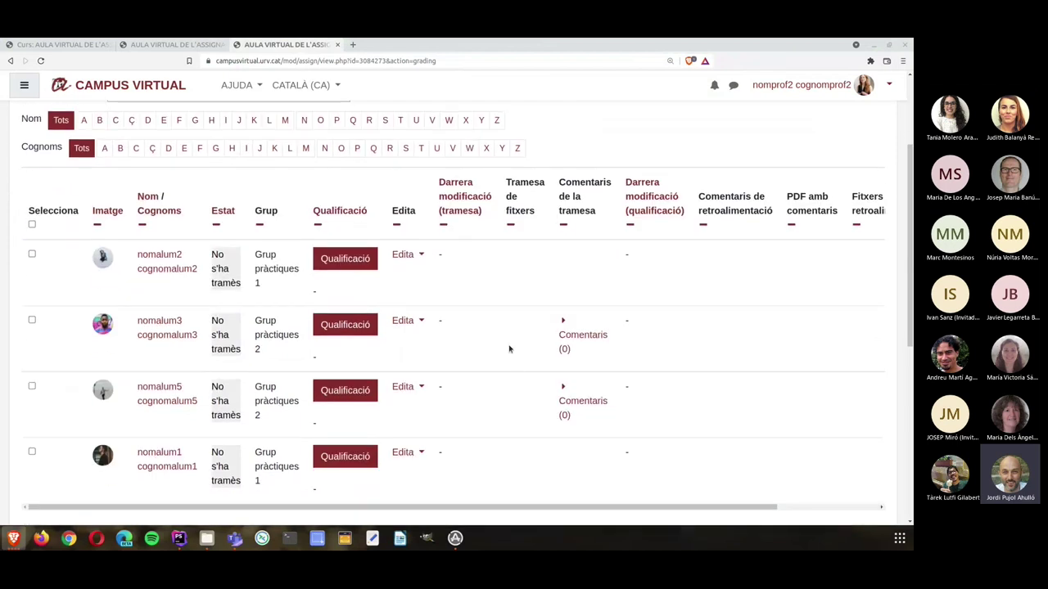
key(F5)
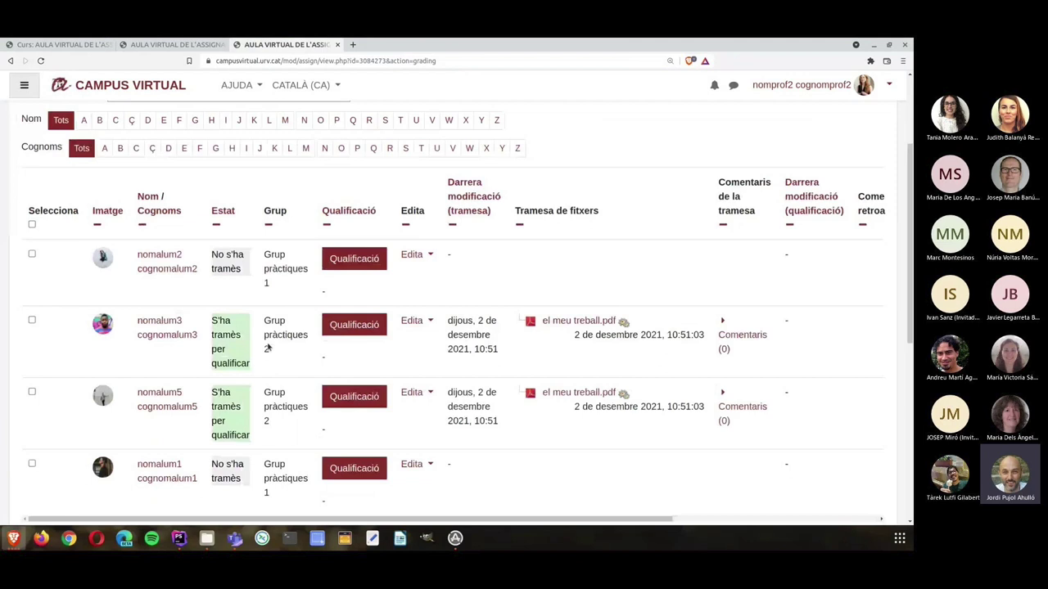
click(359, 327)
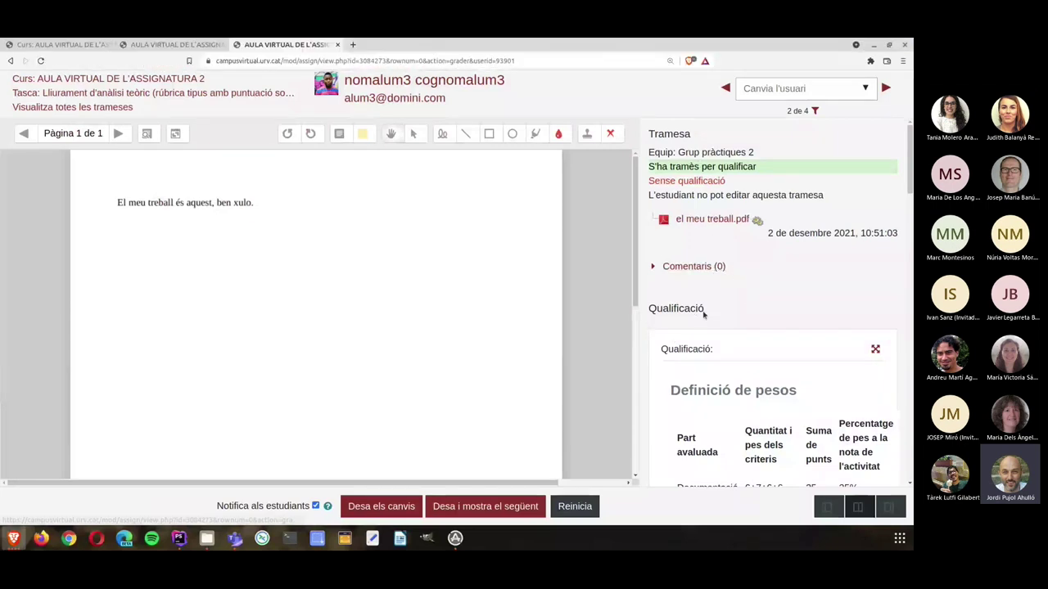
Try the grading layout that hides the submitted document and shows only the grading panel.
scroll(682, 342, down, 2)
scroll(779, 400, down, 2)
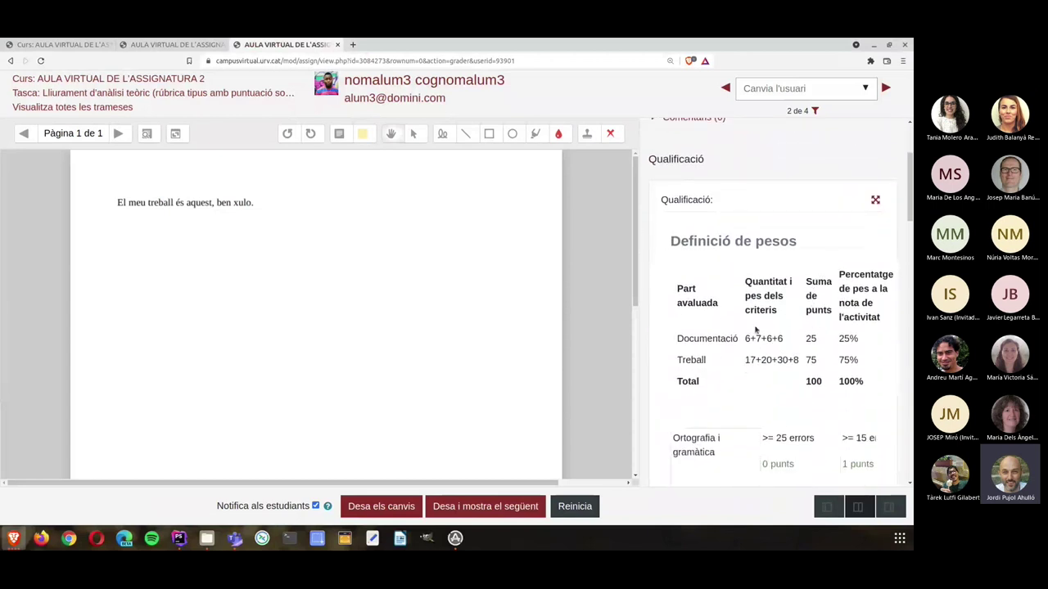
click(828, 509)
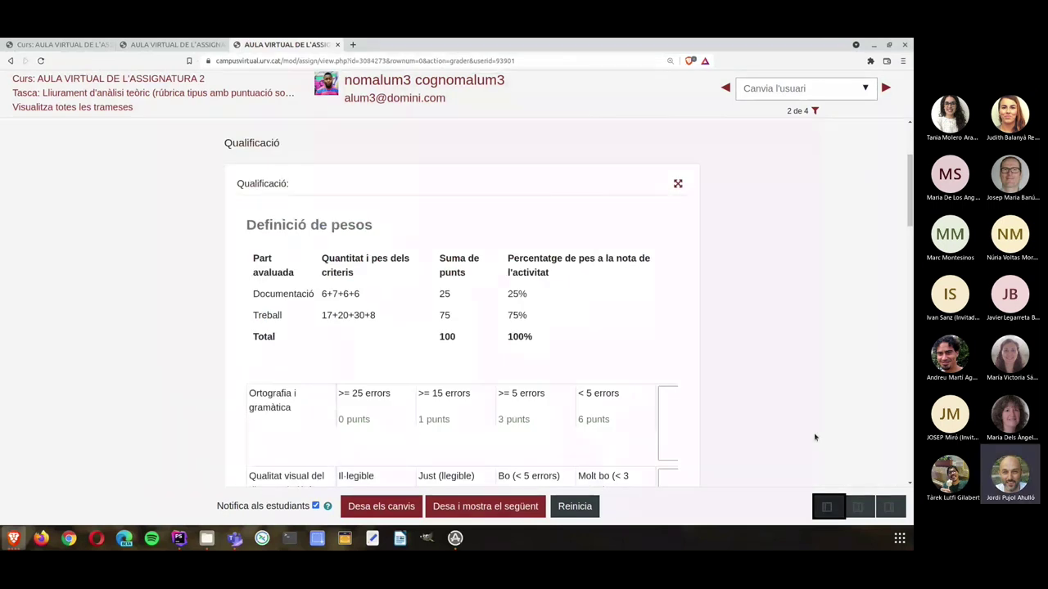
click(827, 508)
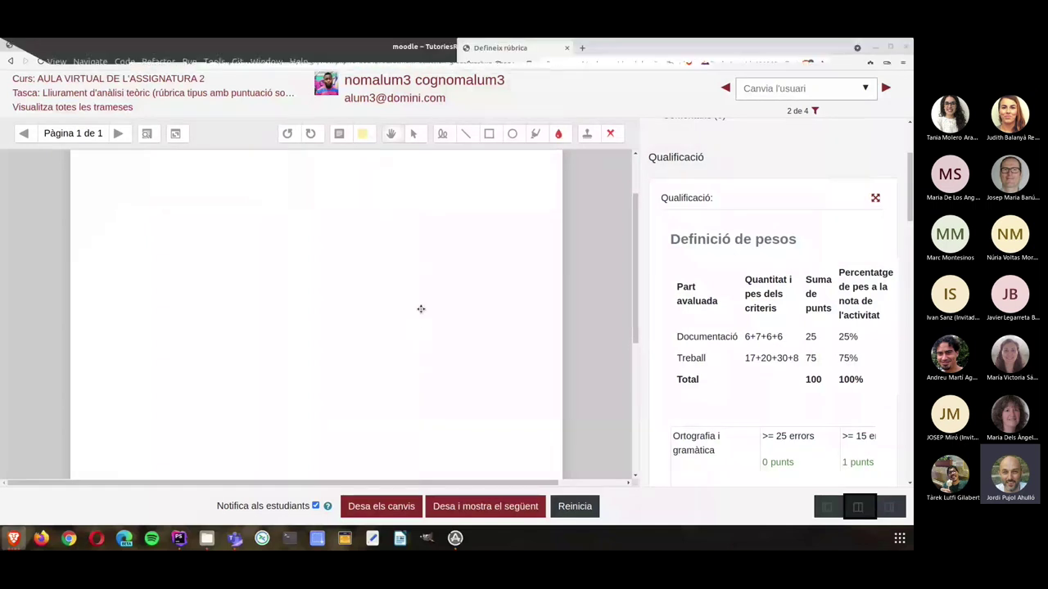
Enlarge the rubric and award the highest level for Ortografia i gramàtica (6 punts), Qualitat visual (7), Bibliografia (6) and Mida de les seccions (6).
click(875, 199)
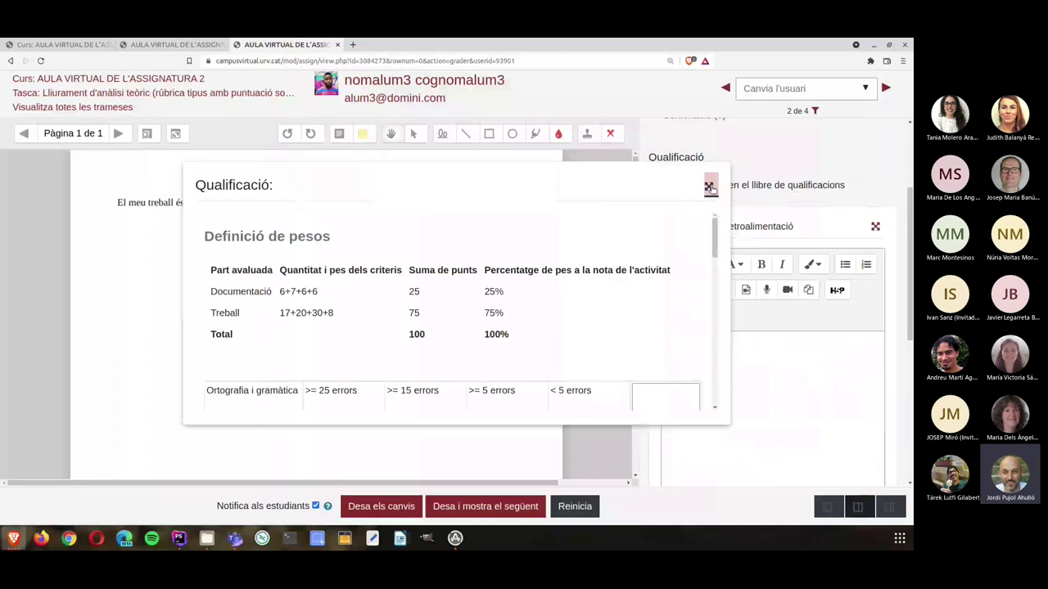
scroll(610, 237, down, 1)
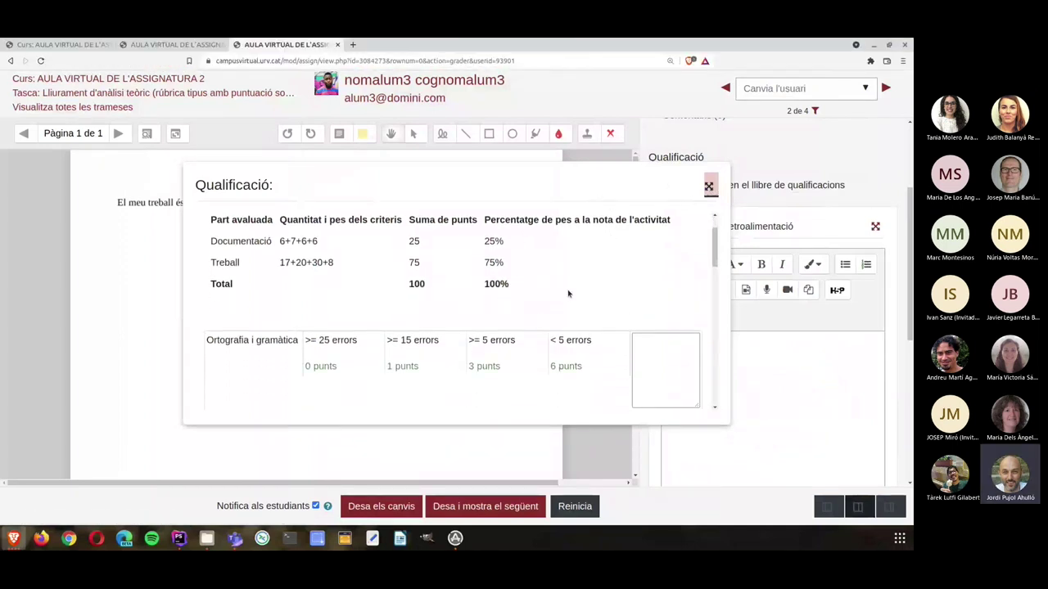
scroll(574, 292, down, 1)
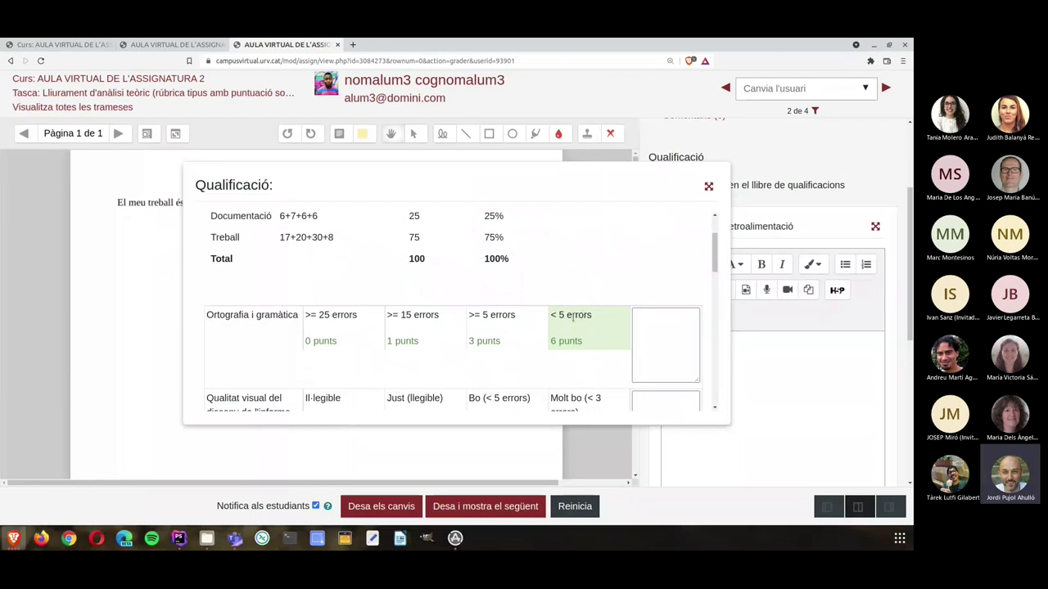
scroll(573, 327, down, 2)
click(584, 372)
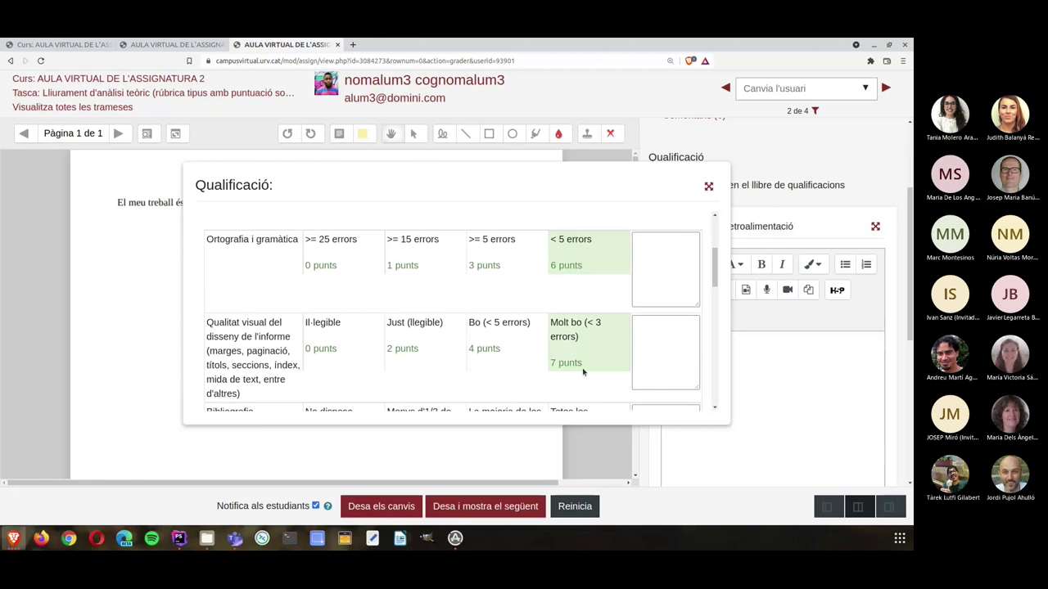
scroll(578, 350, down, 2)
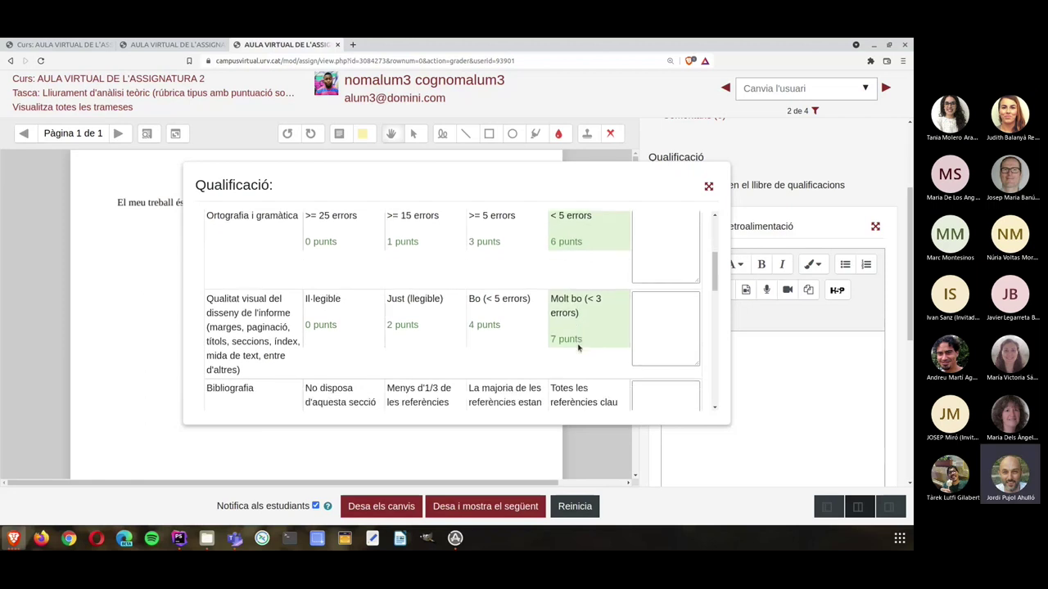
click(581, 358)
scroll(580, 359, down, 2)
click(578, 358)
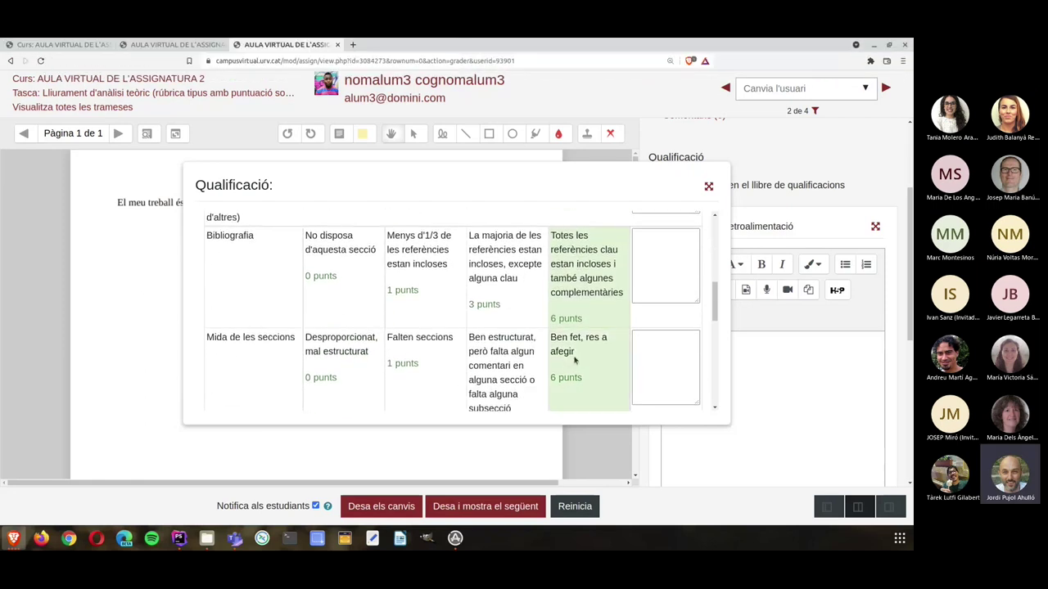
Award the highest level for the environment definition (17 punts), agent architecture (20), average analysed properties (30) and report coverage (8) criteria.
scroll(575, 360, down, 3)
click(587, 355)
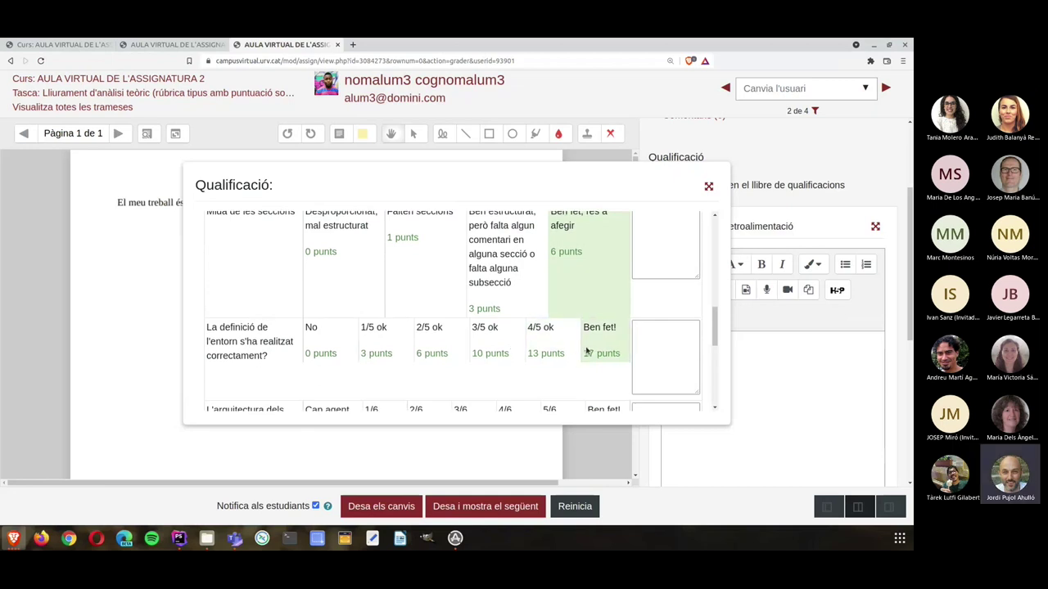
scroll(594, 344, down, 3)
scroll(600, 336, down, 3)
click(600, 332)
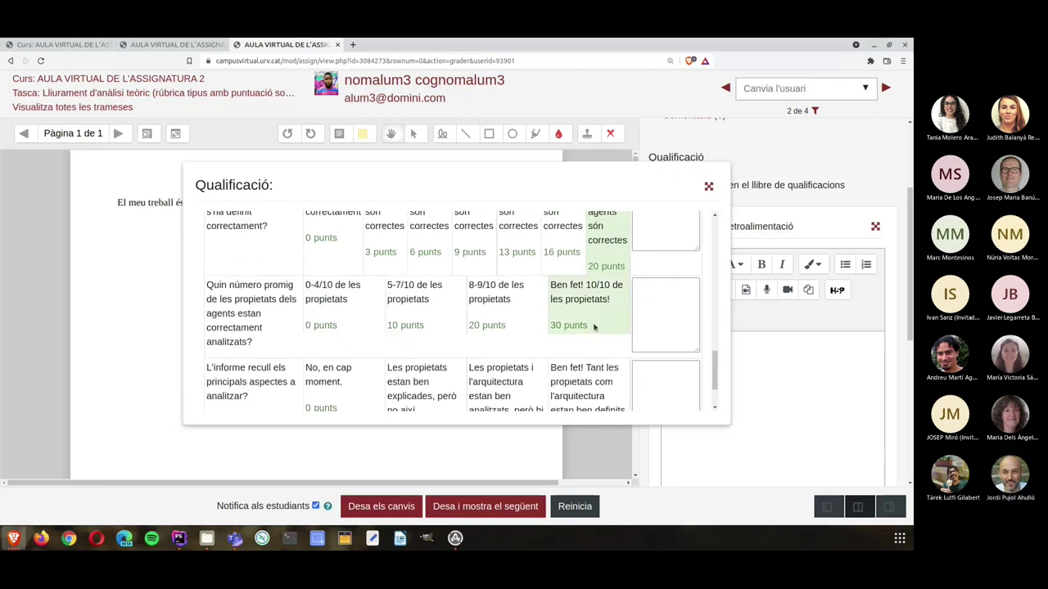
scroll(598, 327, down, 2)
click(593, 322)
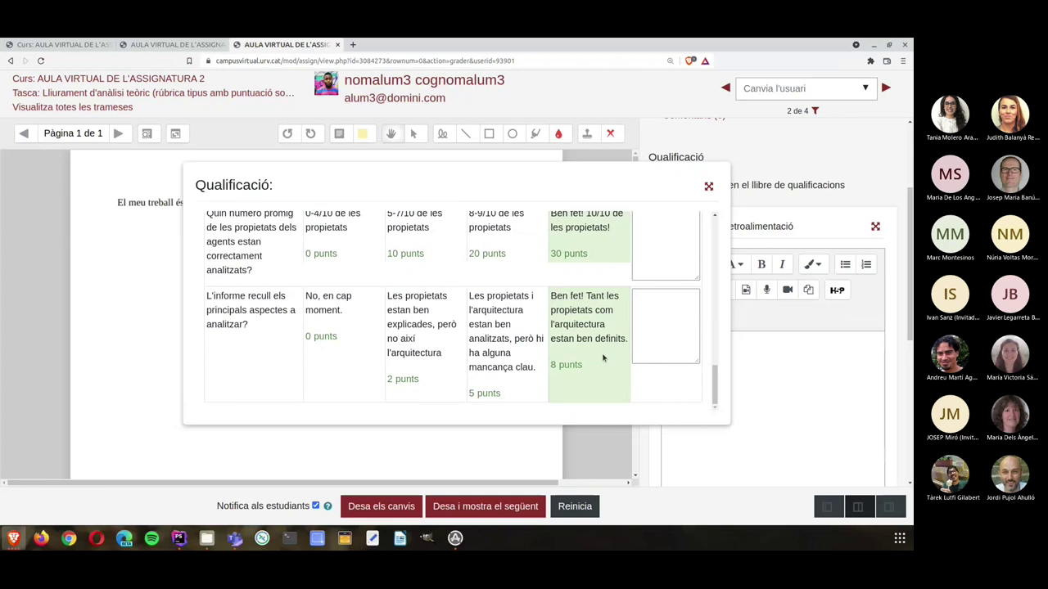
Try the 4/6 agents level (13 punts) for the intelligent agents' architecture criterion and return it to Ben fet! (20 punts).
click(644, 337)
scroll(665, 320, up, 6)
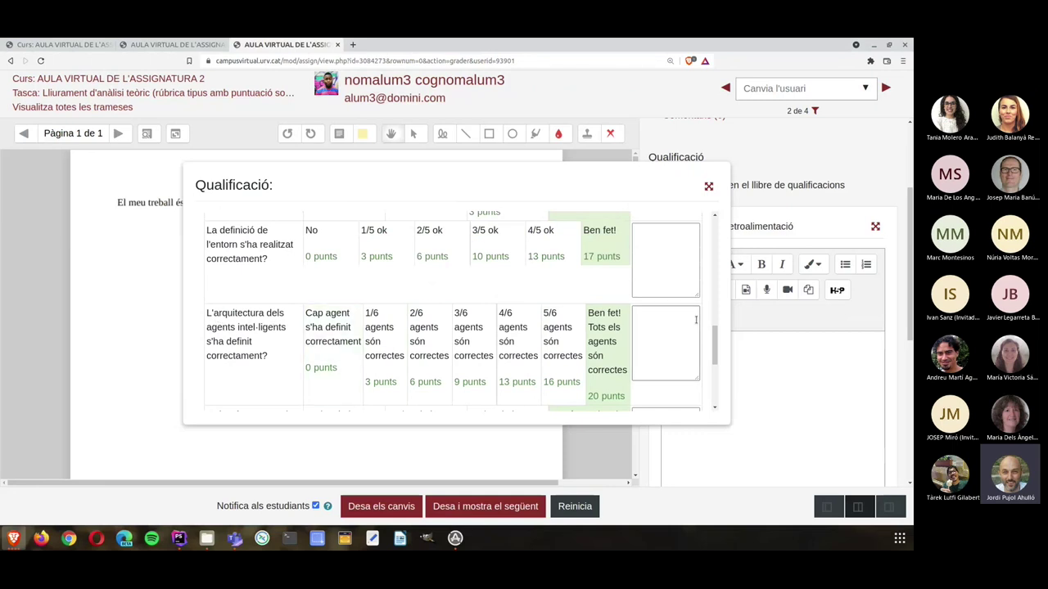
click(646, 337)
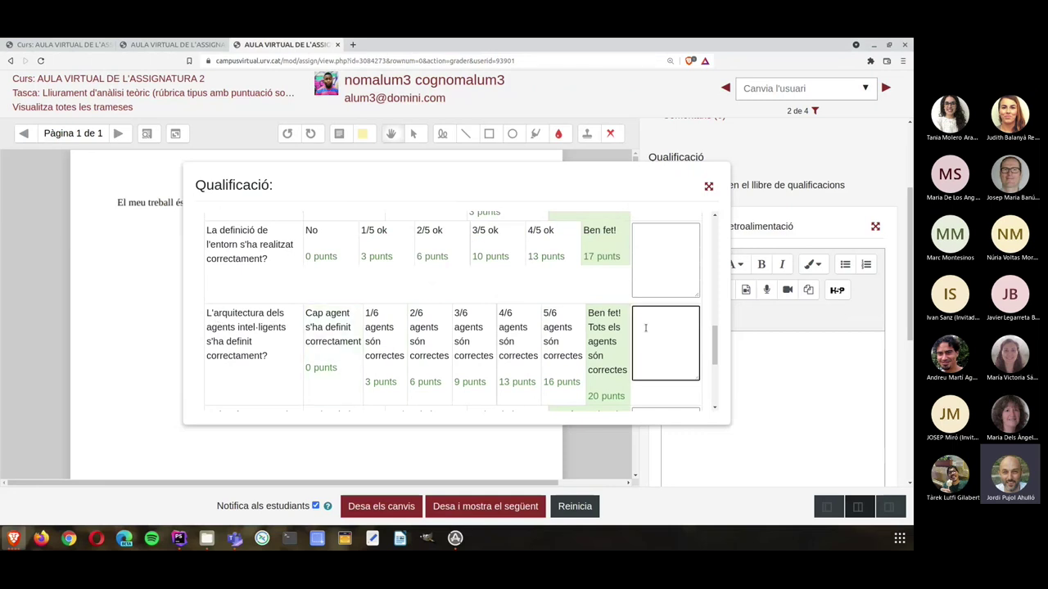
click(517, 341)
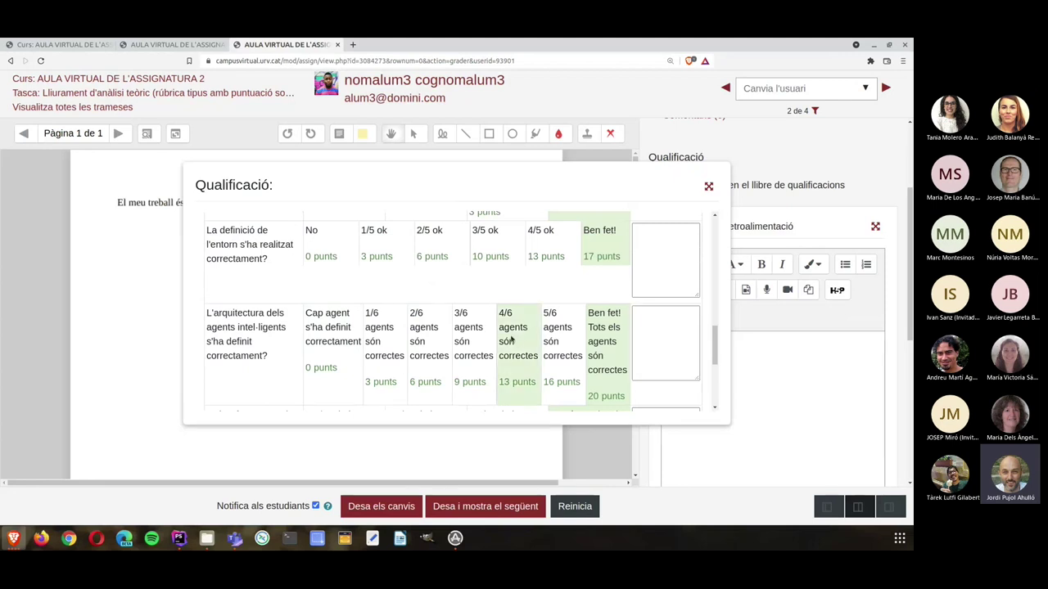
click(666, 338)
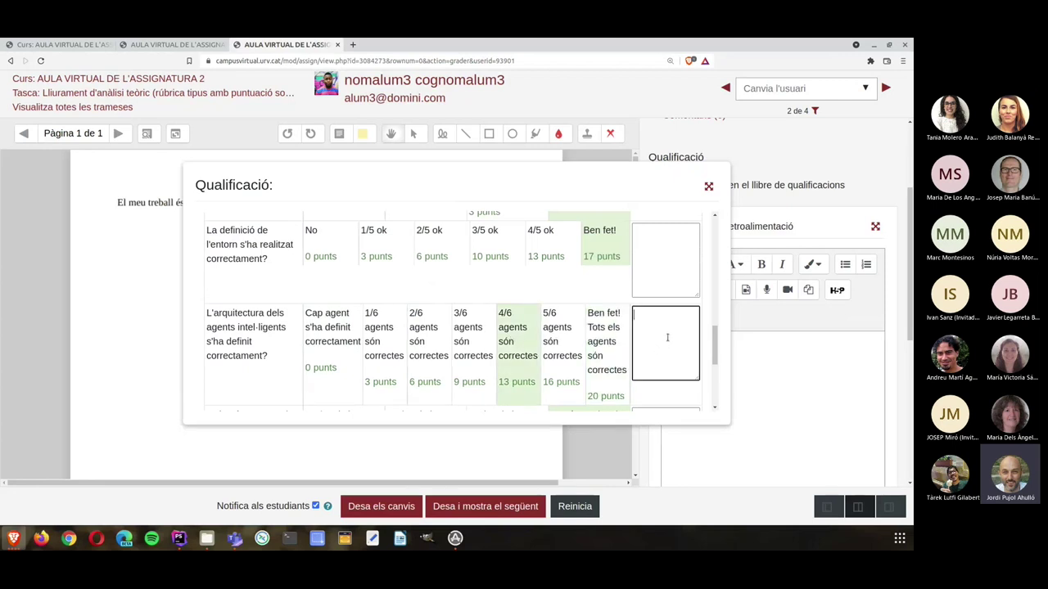
click(605, 336)
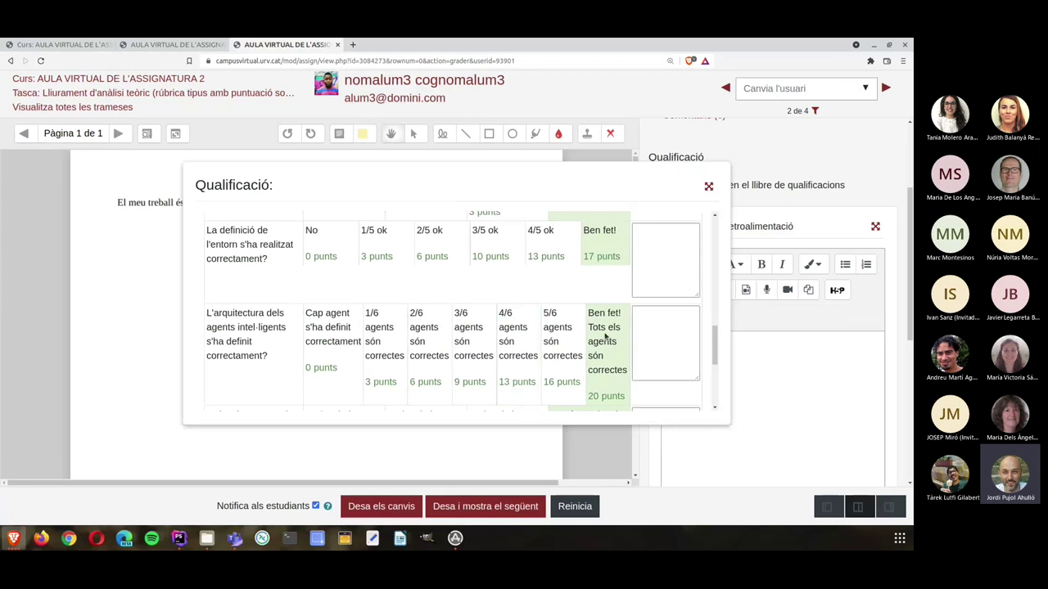
Save the rubric grade and review the awarded levels in the layout that shows only the grading panel.
scroll(610, 323, down, 5)
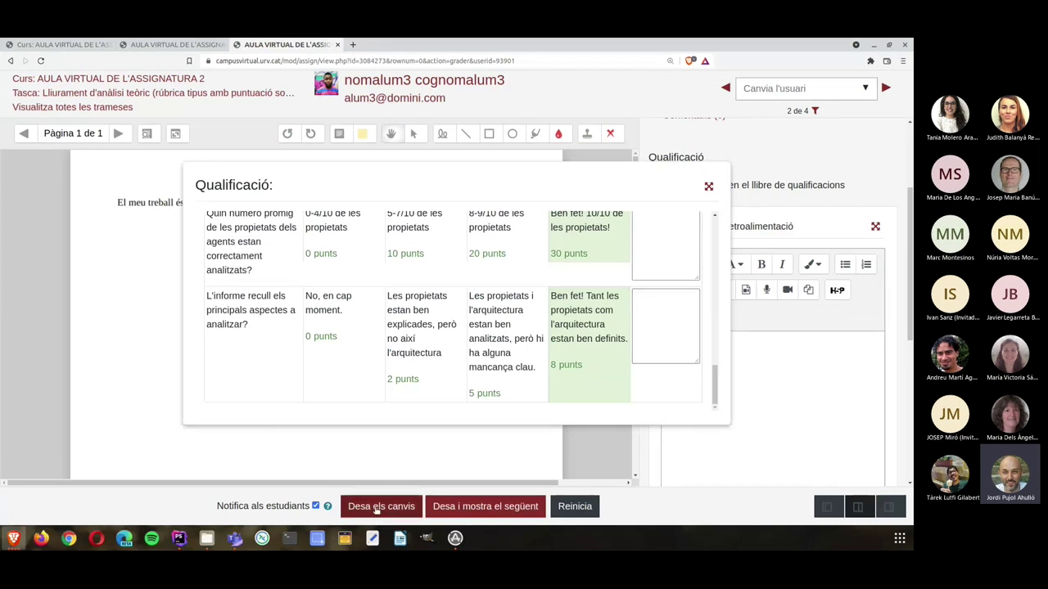
click(376, 508)
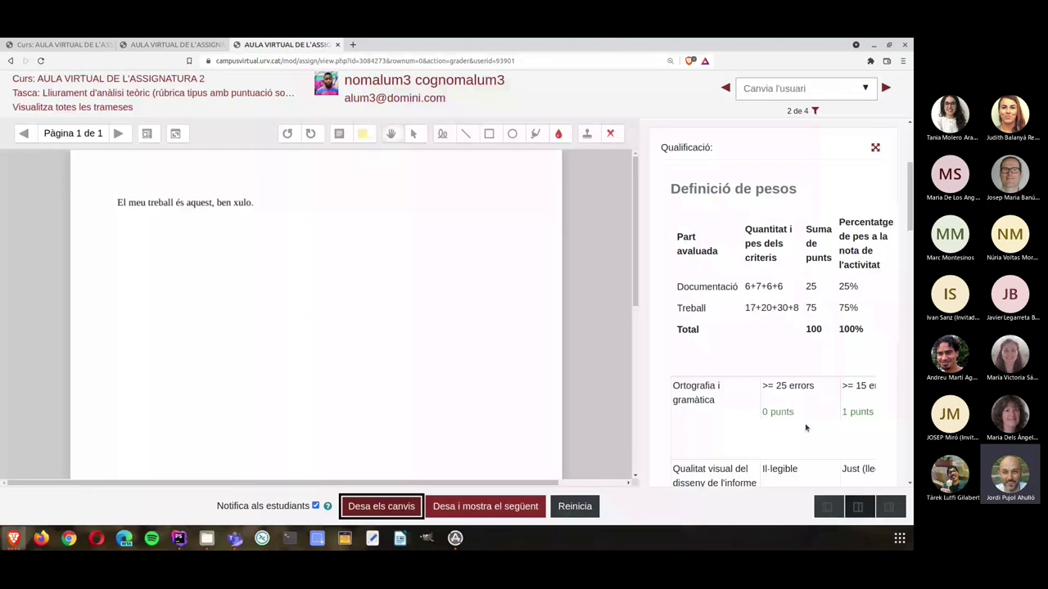
click(827, 507)
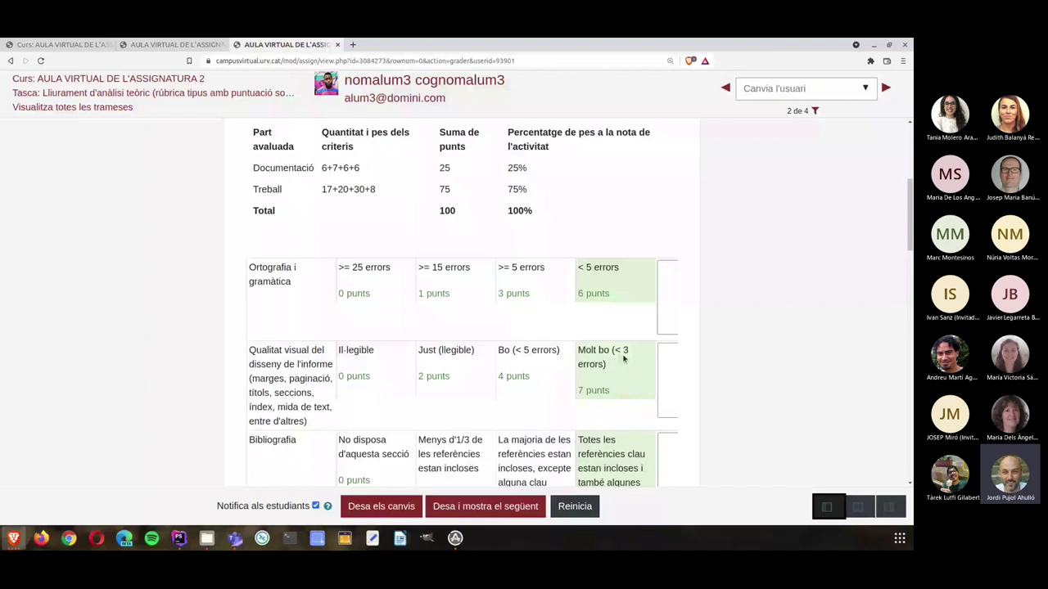
scroll(624, 361, down, 4)
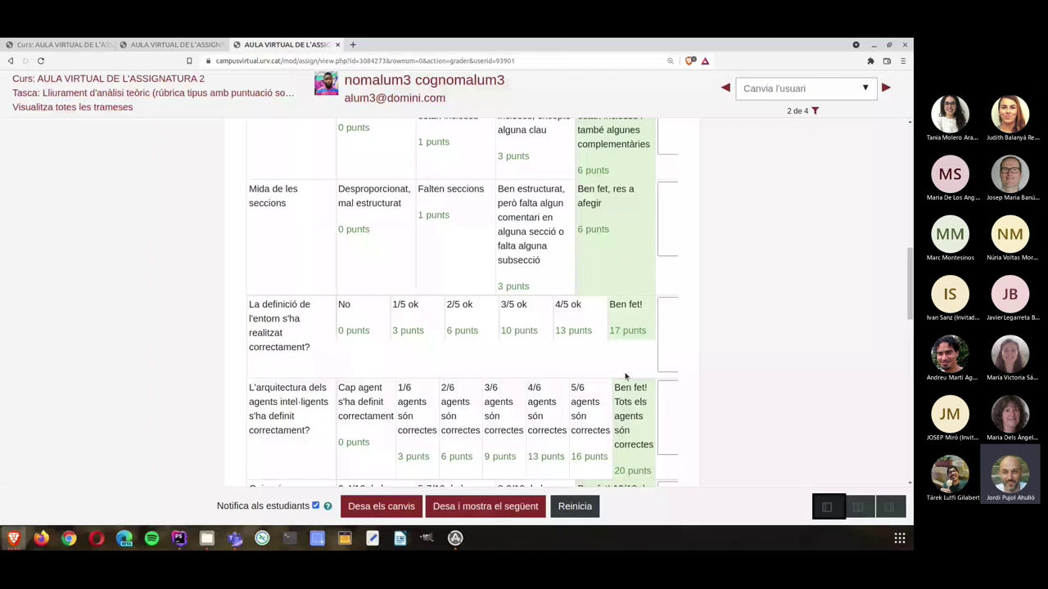
Try 4/5 ok (13 punts) for the environment definition criterion, return it to Ben fet! (17 punts) and save the grade.
key(Left)
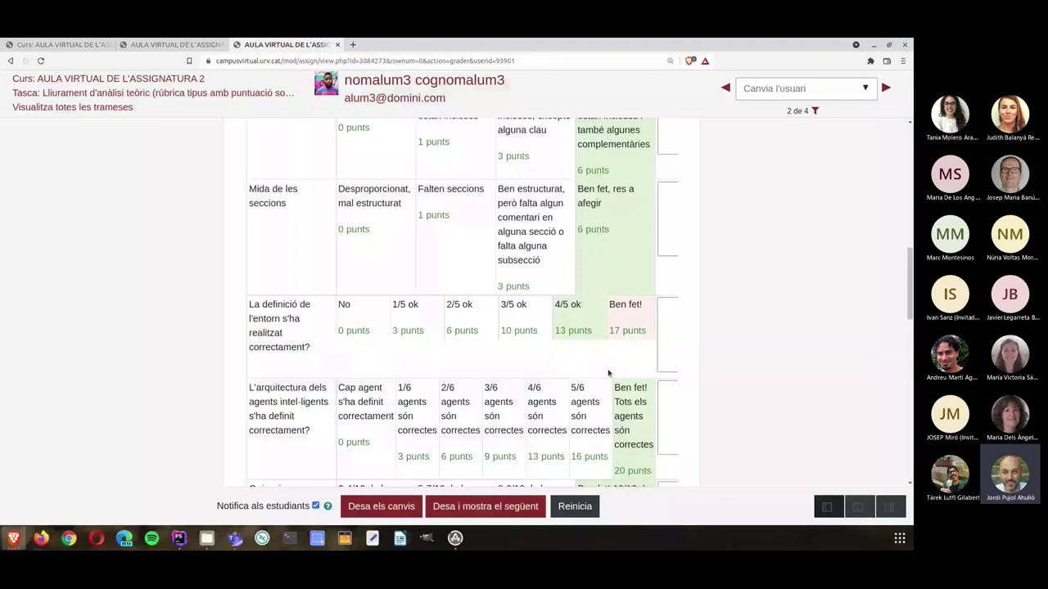
click(637, 330)
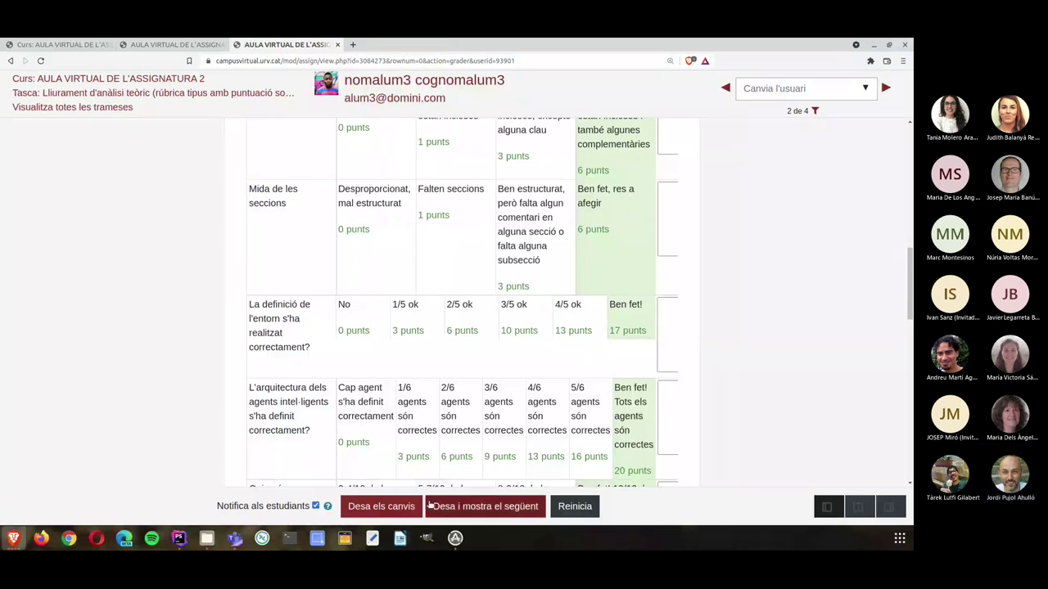
click(378, 509)
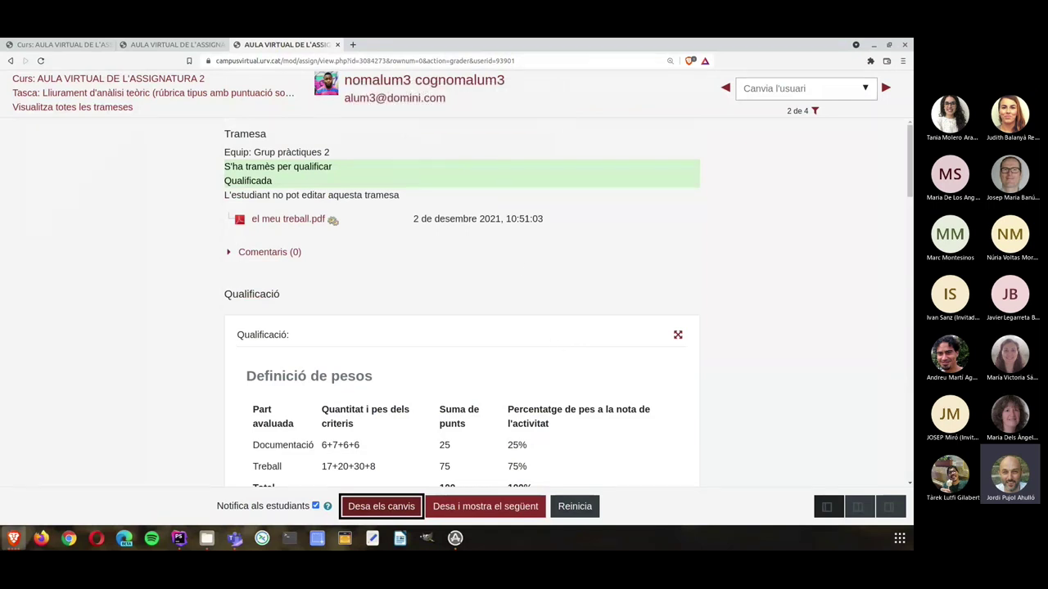
Switch to the student's window and examine the submission status, grading criteria and start of the Retroacció section.
drag(912, 344, 541, 113)
double_click(540, 113)
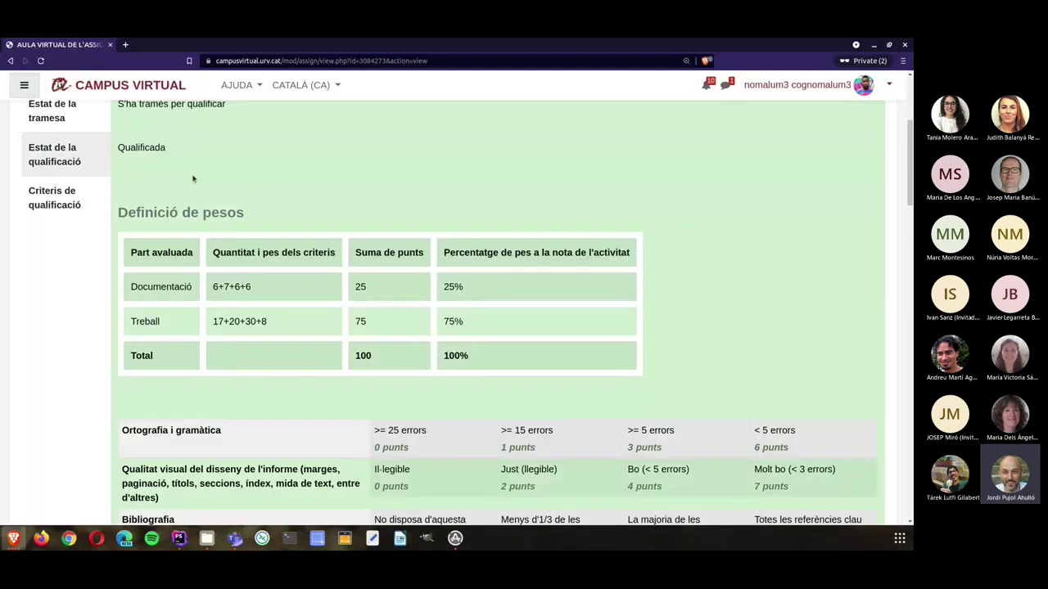
scroll(194, 179, down, 1)
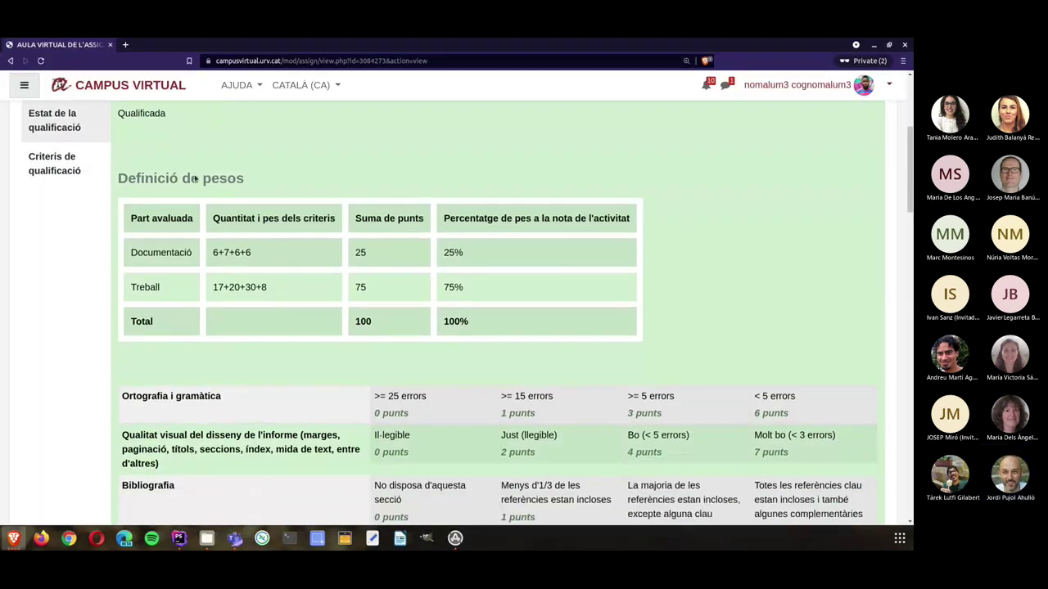
scroll(73, 350, down, 10)
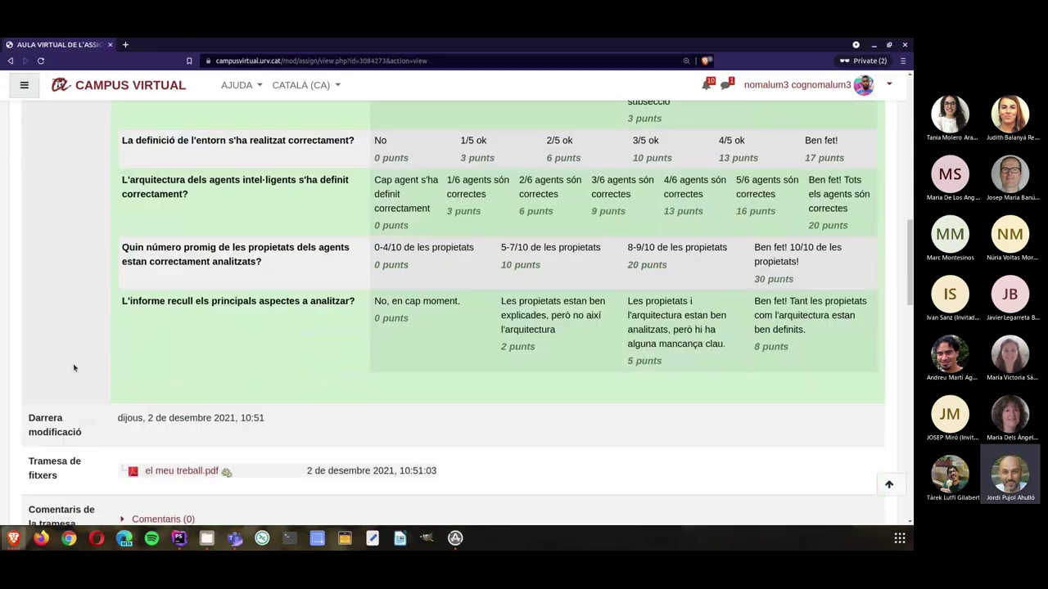
scroll(79, 370, down, 3)
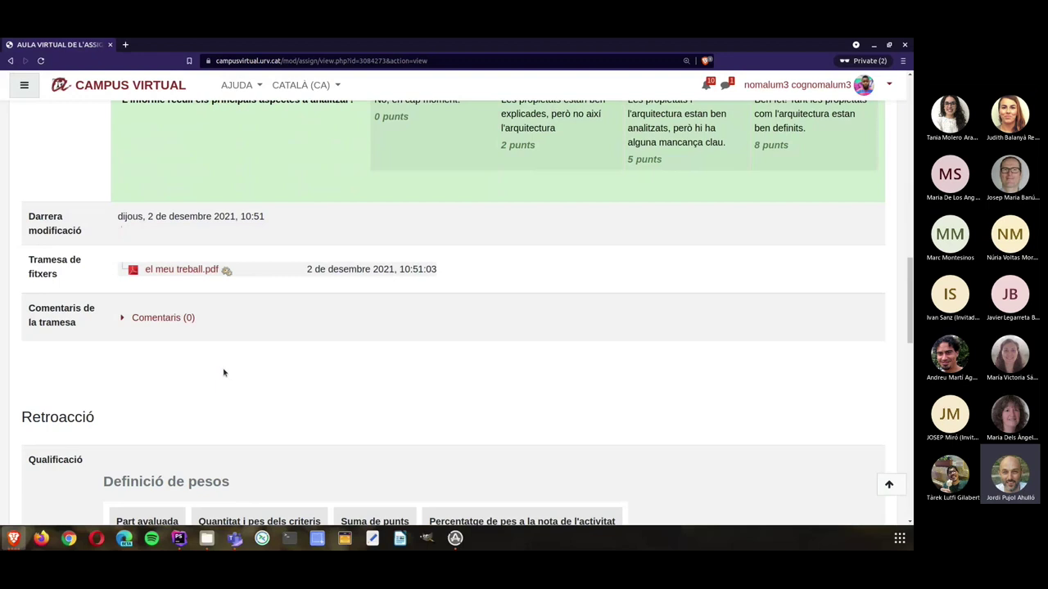
scroll(220, 374, down, 1)
scroll(217, 376, down, 3)
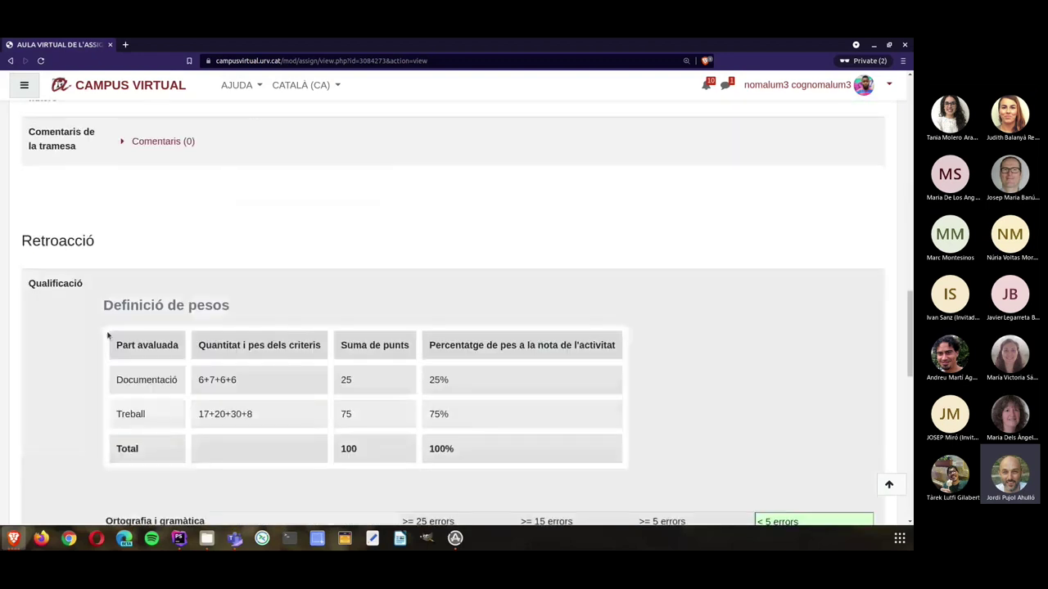
Review the awarded rubric levels, the final grade and the grading details in the student's feedback.
scroll(148, 348, down, 2)
scroll(188, 360, down, 2)
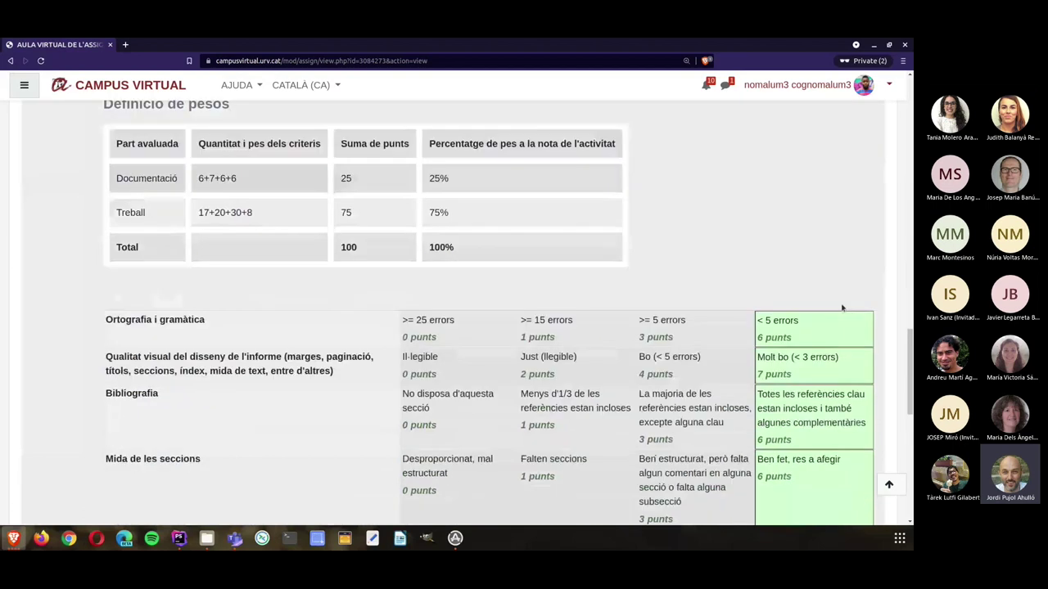
scroll(806, 247, down, 2)
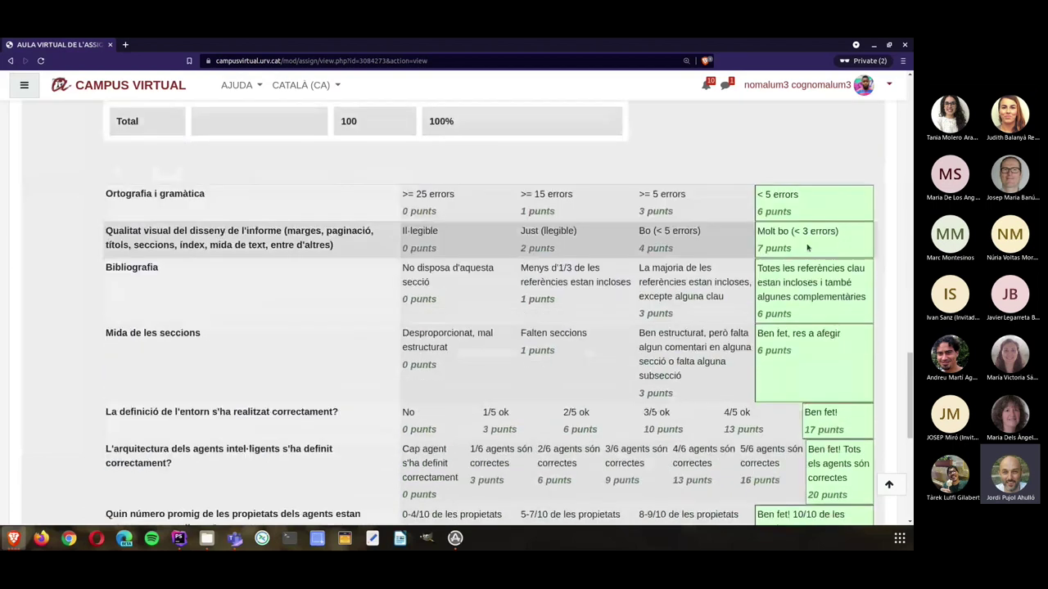
scroll(829, 434, down, 3)
scroll(829, 434, down, 2)
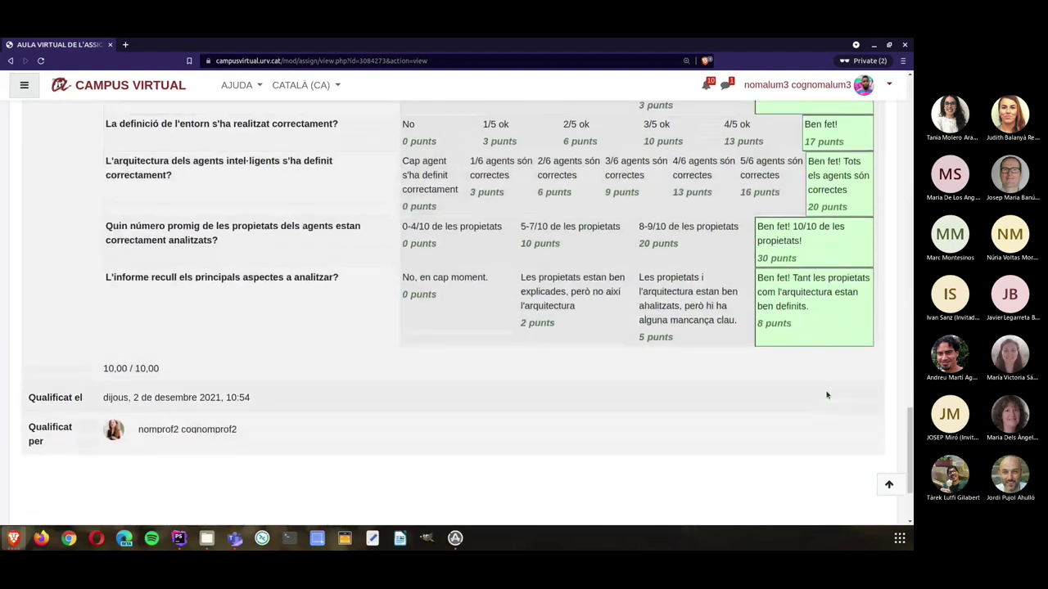
scroll(827, 395, up, 2)
scroll(827, 396, up, 5)
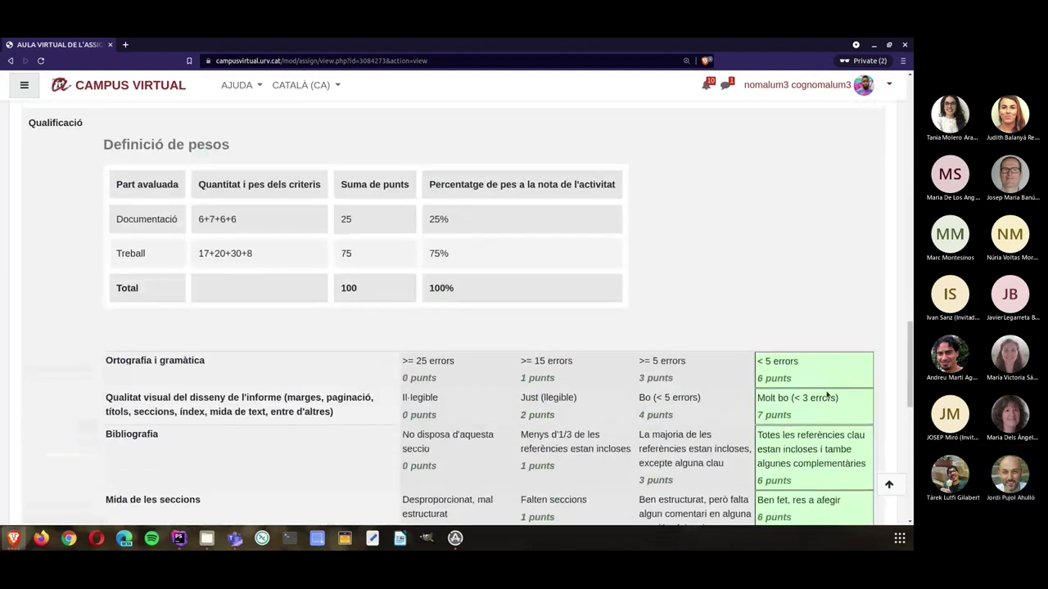
scroll(827, 396, up, 4)
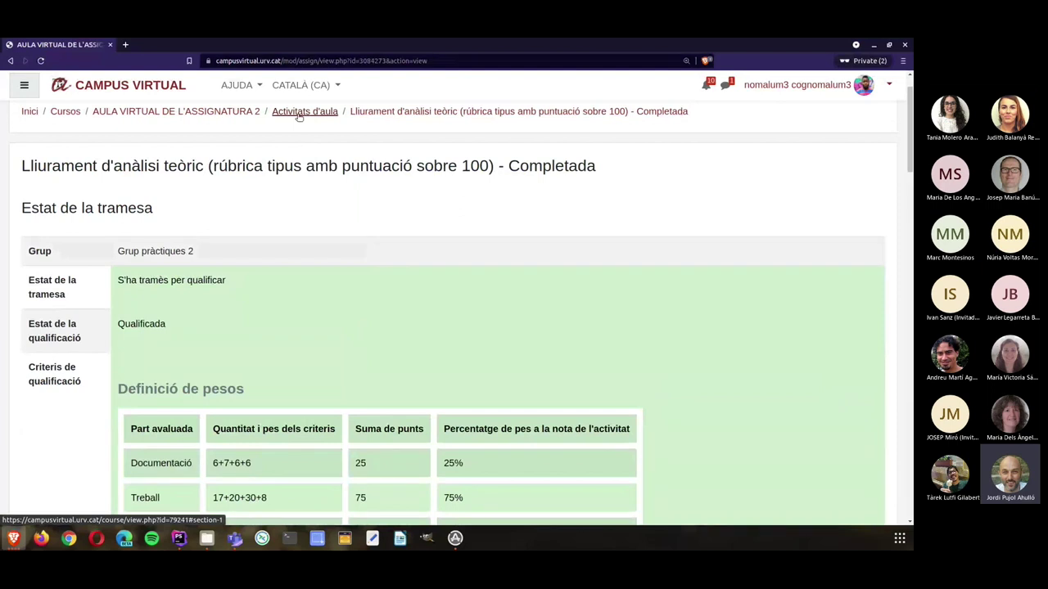
Return to the teacher's window, check the submissions table and go to the course's Activitats d'aula section.
key(alt+Tab)
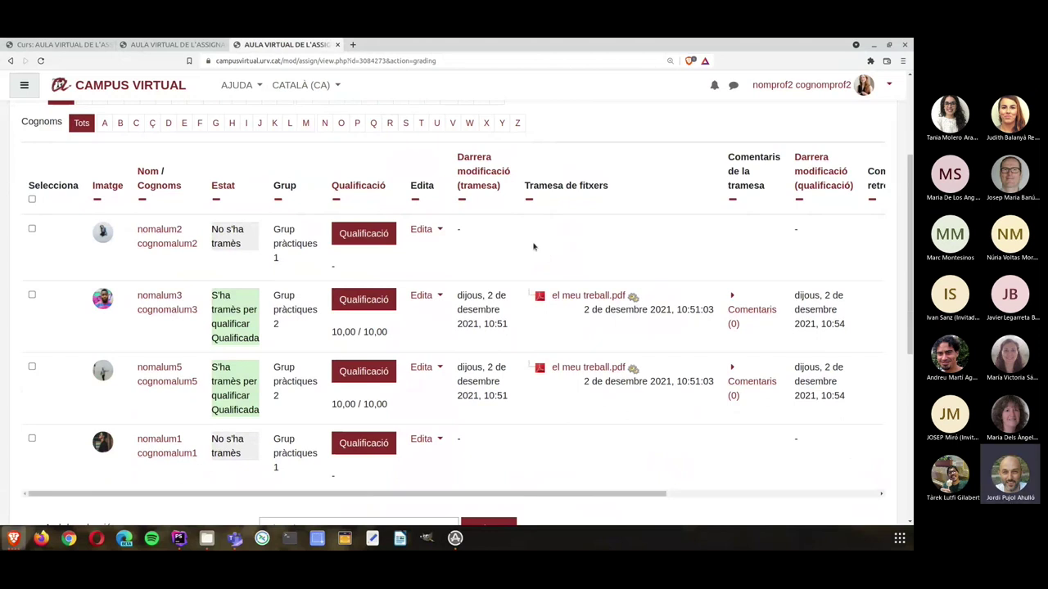
click(360, 186)
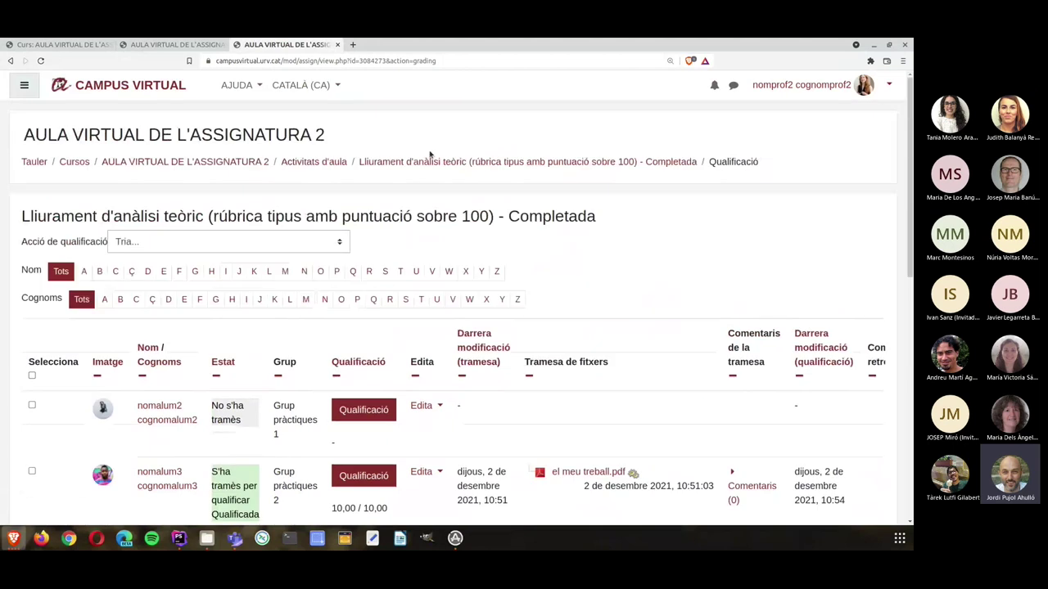
click(430, 157)
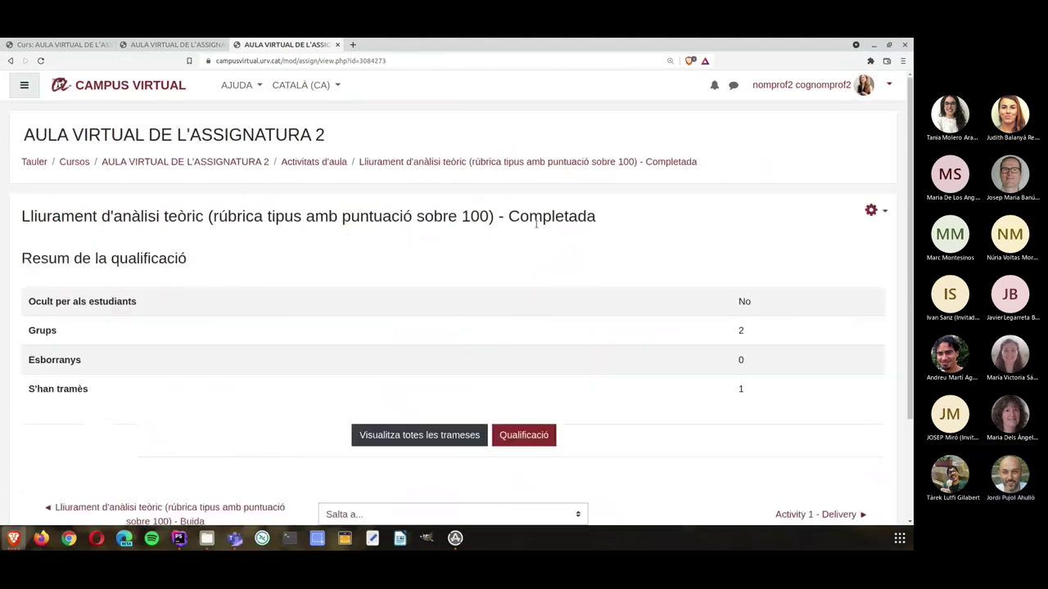
click(297, 163)
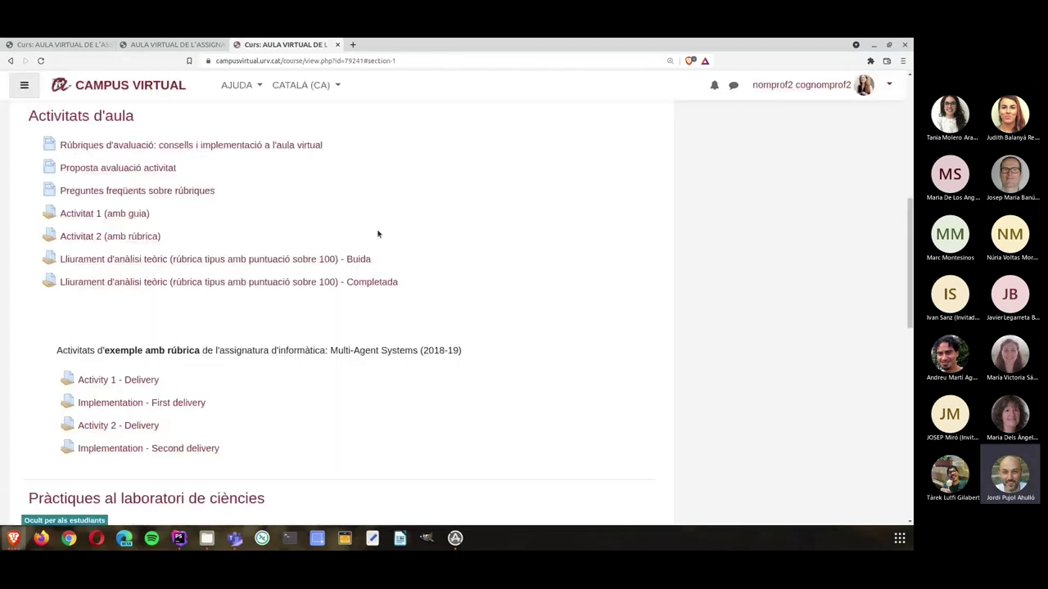
Turn on course editing and duplicate the assignment "Lliurament d'anàlisi teòric (rúbrica tipus amb puntuació sobre 100) - Completada".
scroll(857, 167, up, 8)
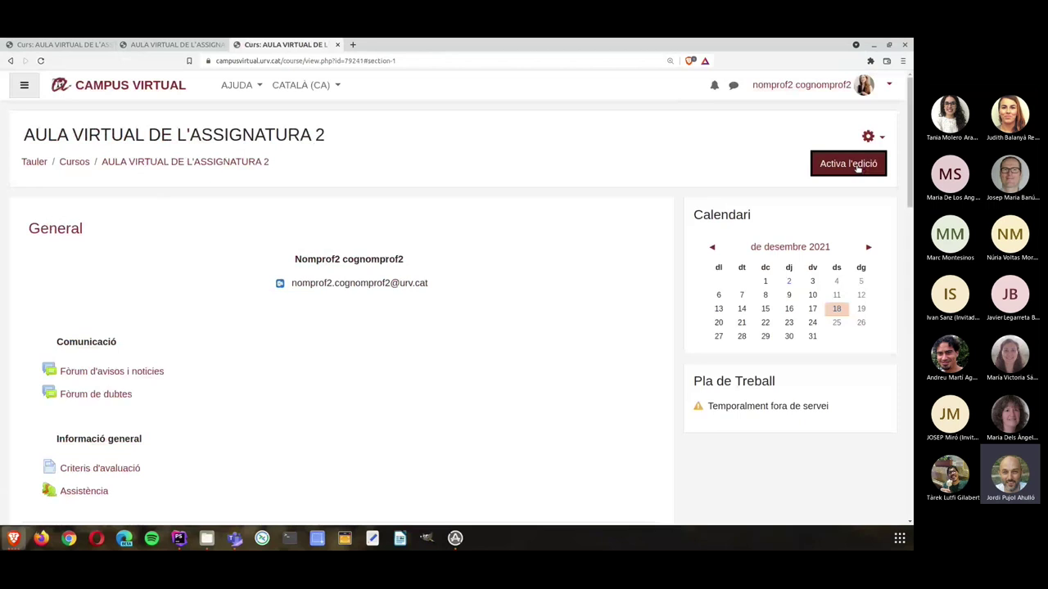
click(848, 163)
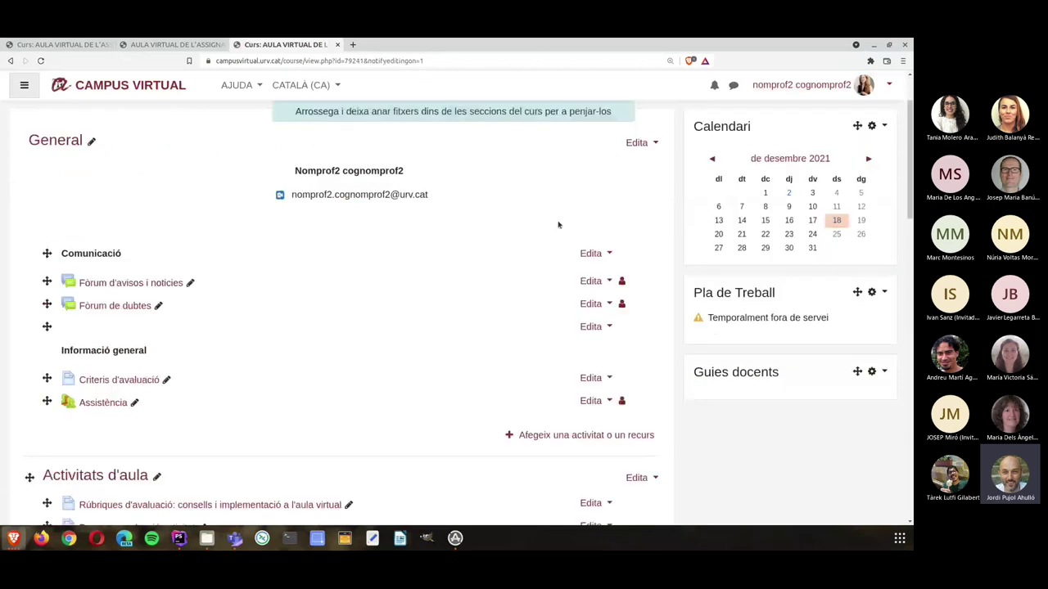
scroll(558, 224, down, 4)
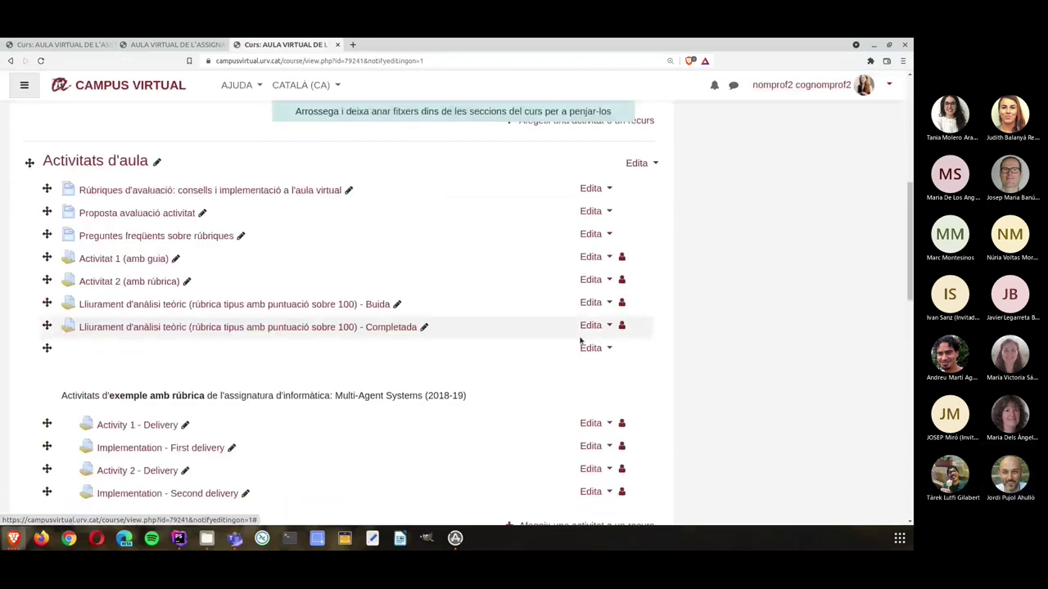
click(590, 327)
click(565, 406)
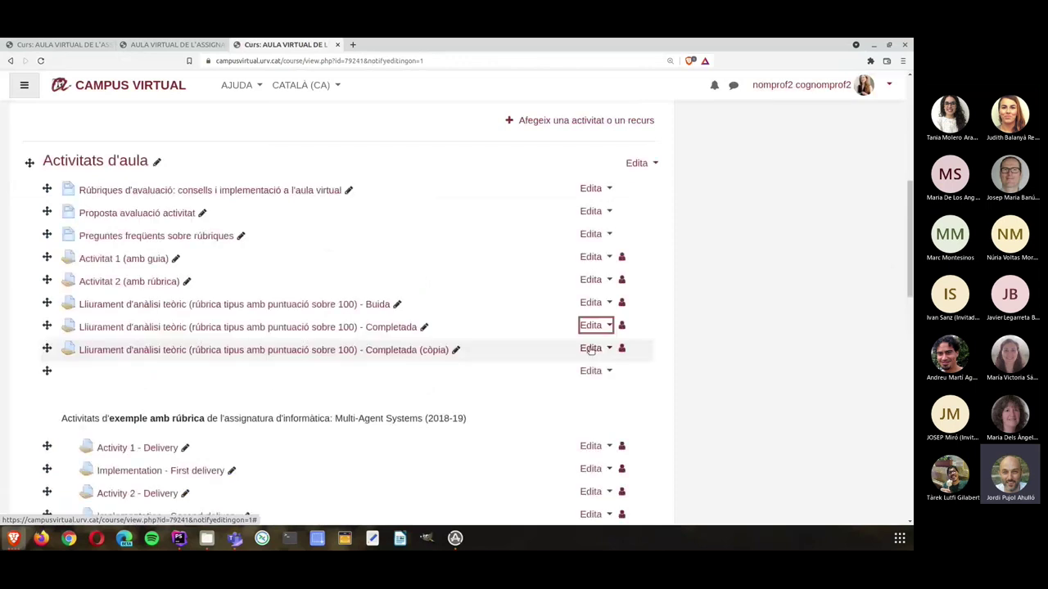
Open the duplicated assignment "Completada (còpia)" and open its rubric definition for editing.
click(304, 349)
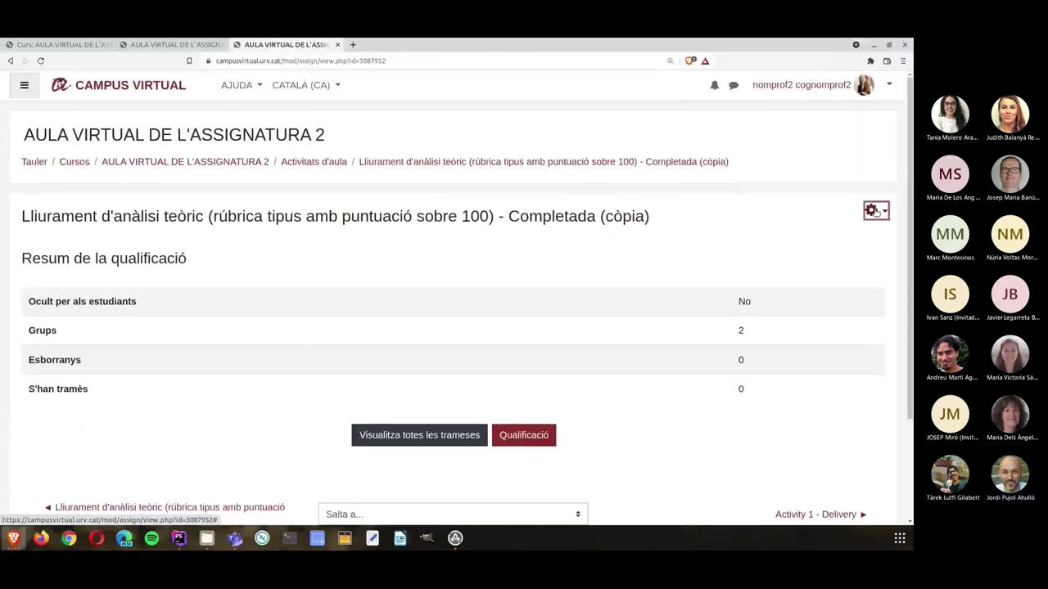
click(873, 209)
click(763, 407)
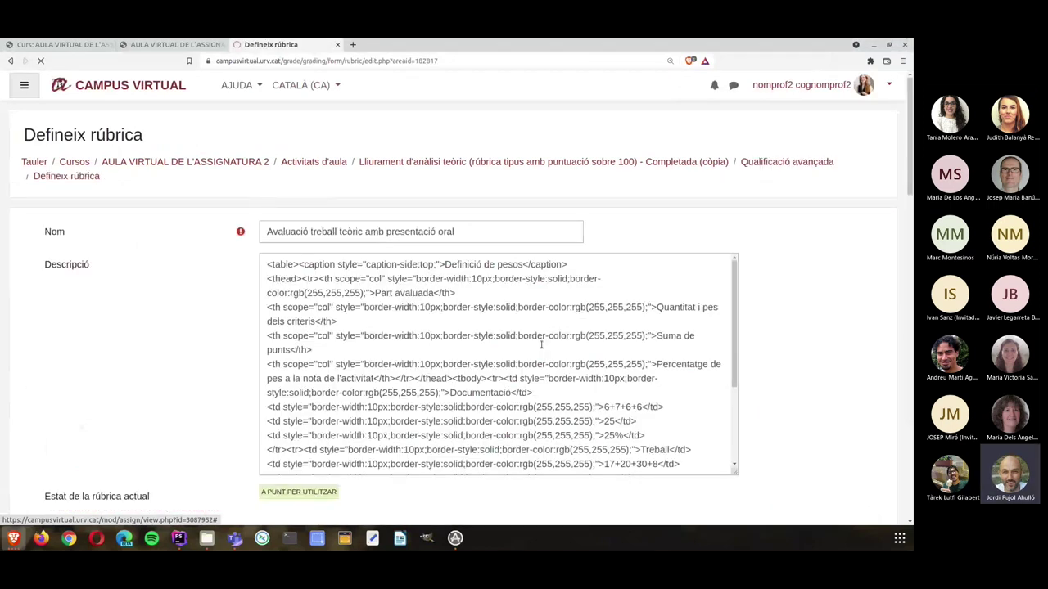
Add a "> 10" level worth 2 points to the criterion "Ortografia i gramàtica" and save the rubric.
scroll(541, 344, down, 5)
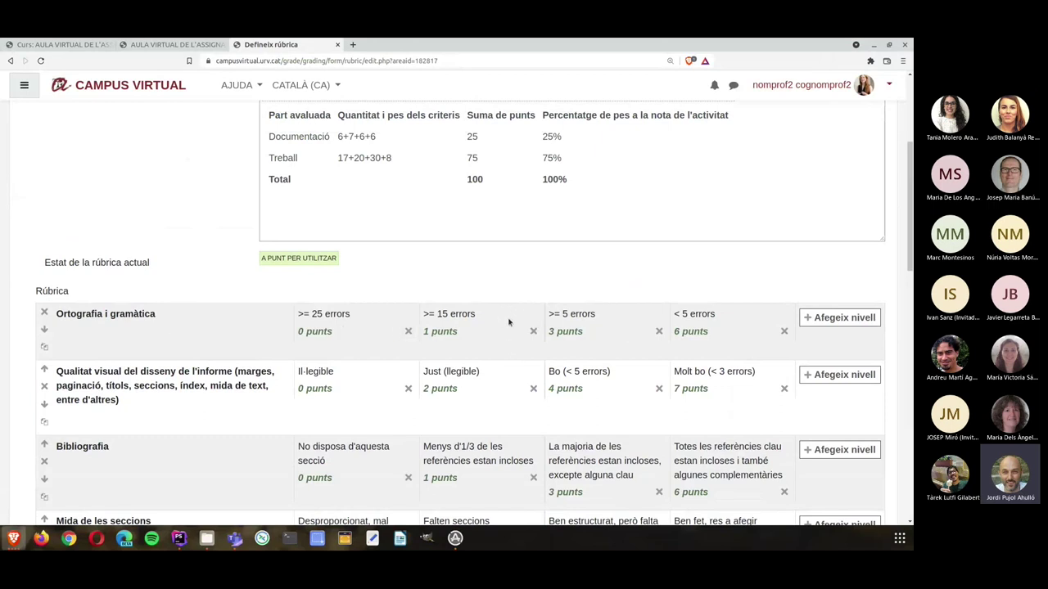
click(844, 319)
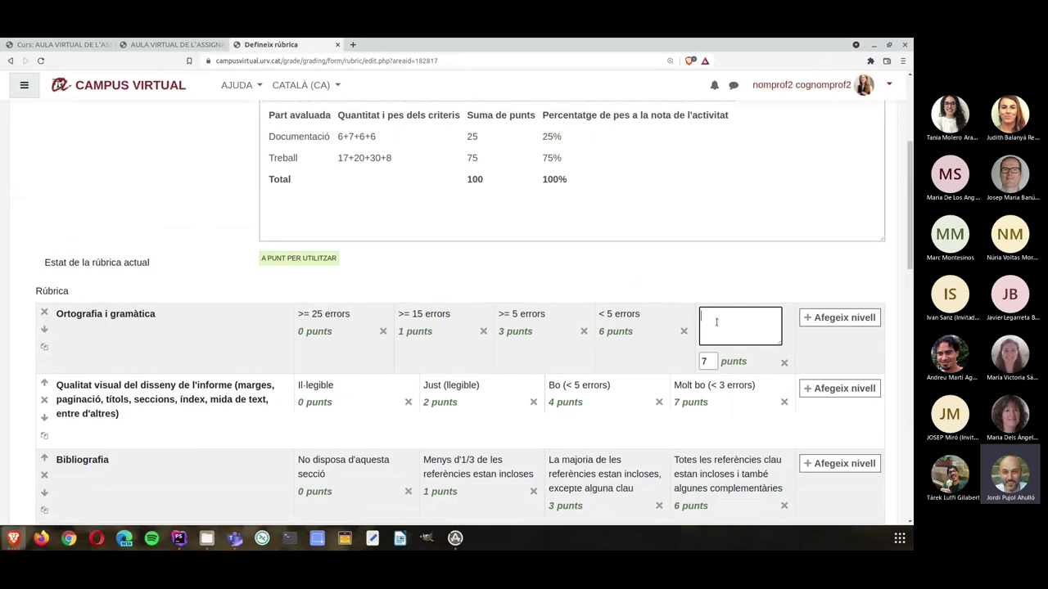
text(> 10)
click(706, 362)
key(BackSpace)
text(2)
click(845, 360)
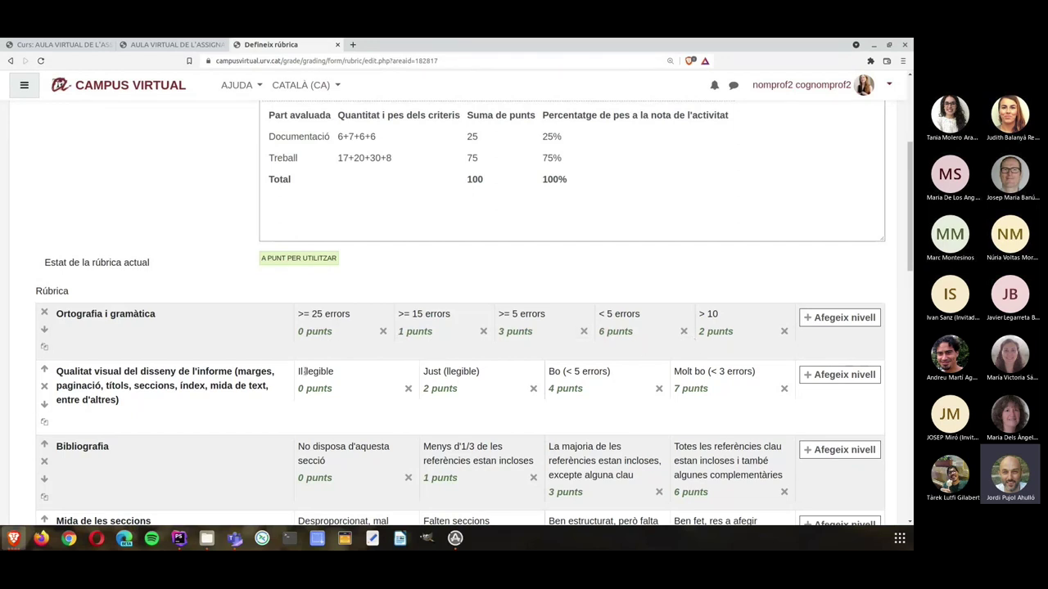
scroll(228, 290, down, 1)
scroll(228, 290, down, 15)
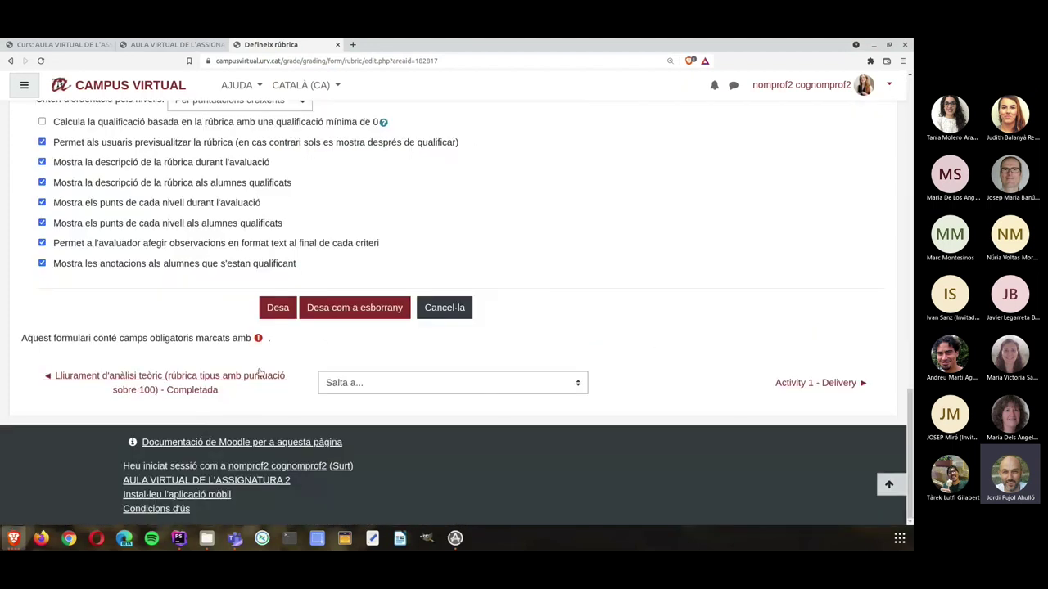
click(276, 309)
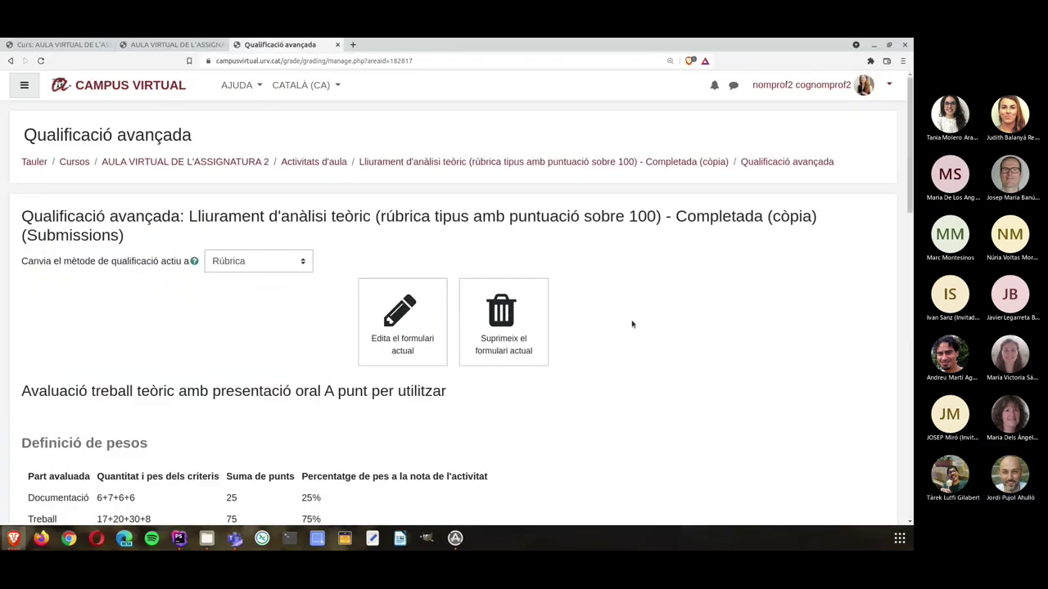
Review the saved rubric's level order, criteria points, weights table and options for the duplicated assignment.
scroll(635, 325, down, 4)
scroll(637, 325, down, 3)
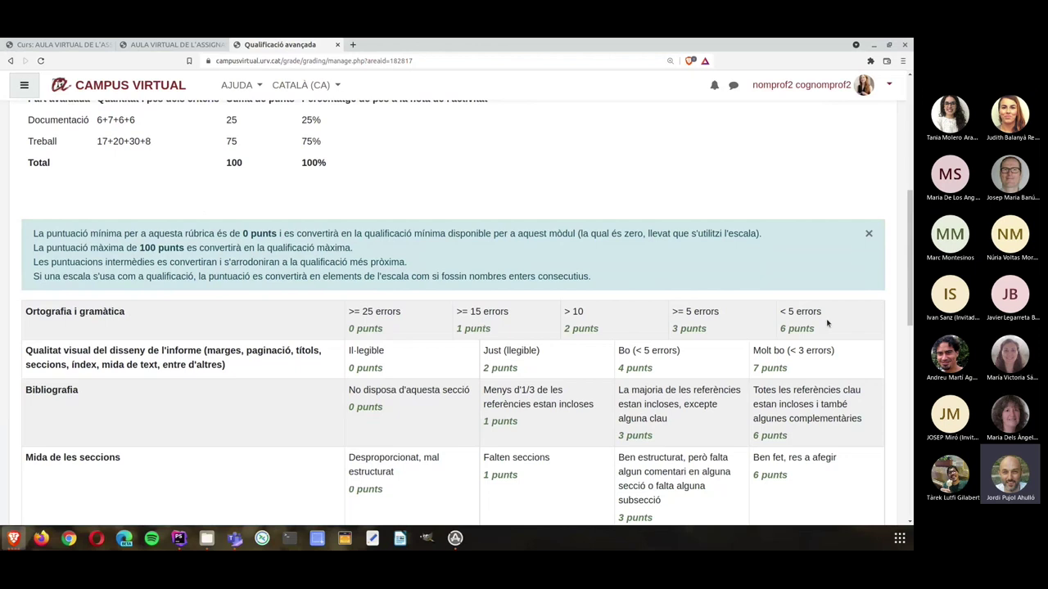
scroll(536, 262, down, 2)
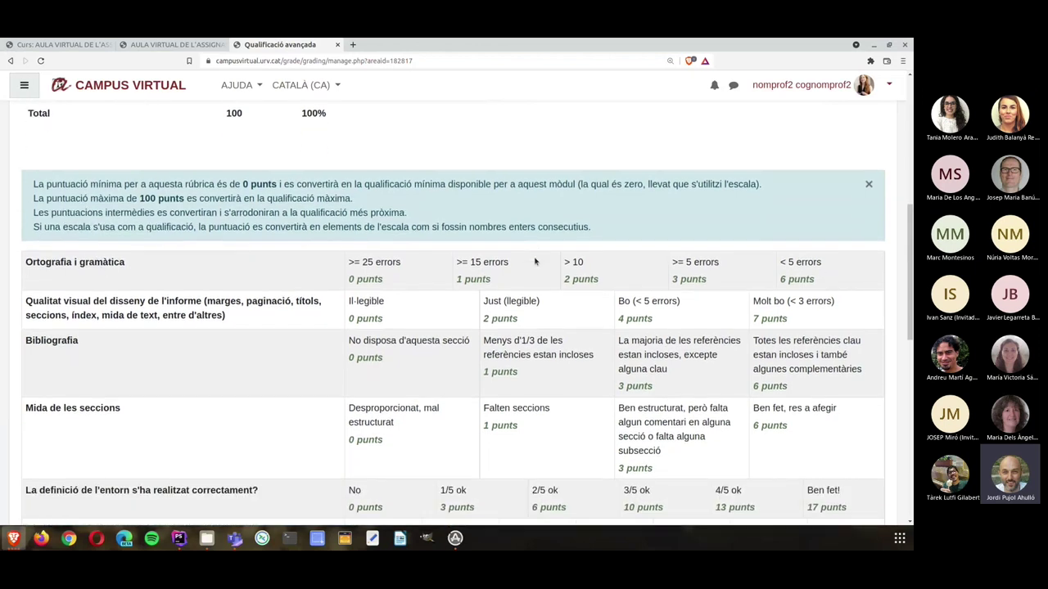
scroll(368, 213, up, 3)
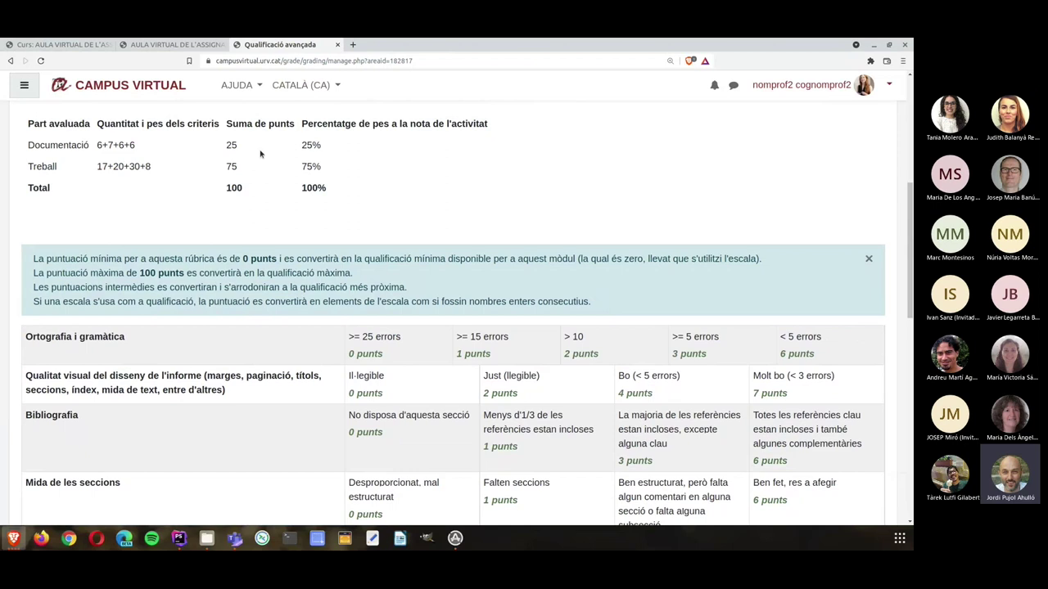
scroll(262, 155, up, 3)
scroll(284, 223, up, 3)
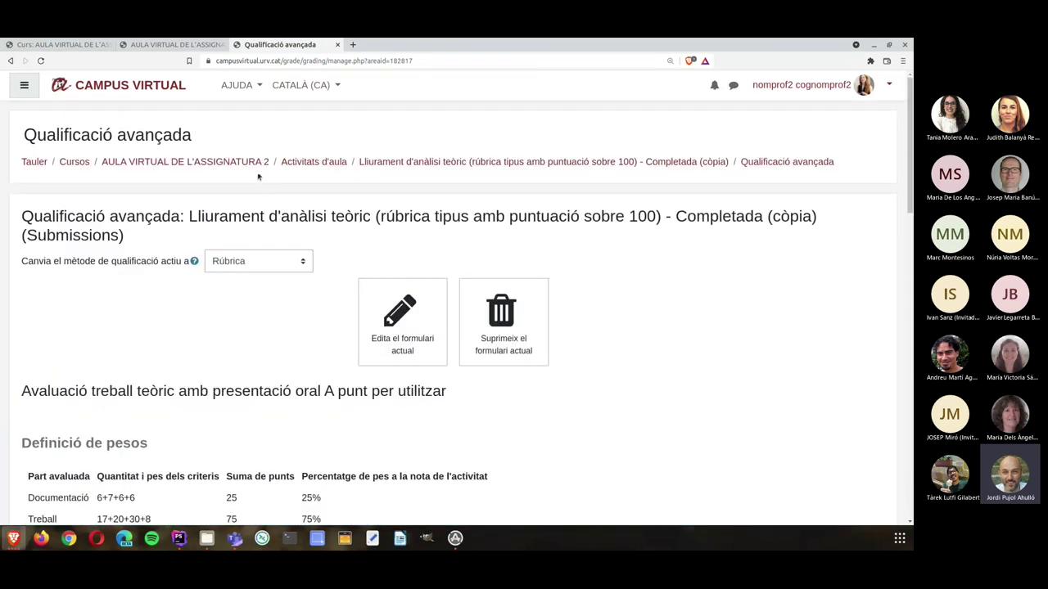
scroll(682, 334, down, 15)
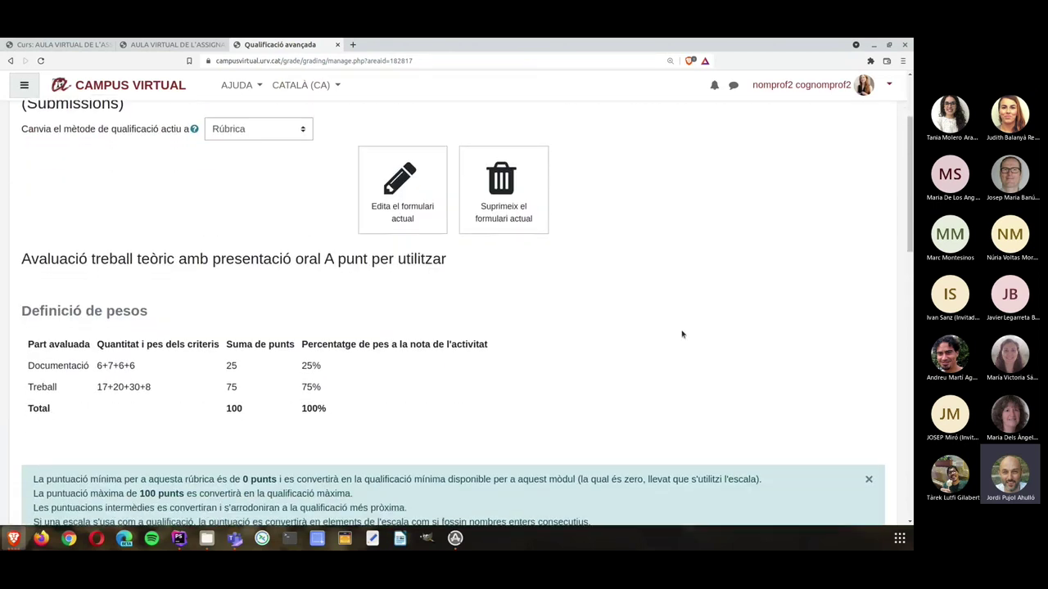
scroll(681, 332, down, 5)
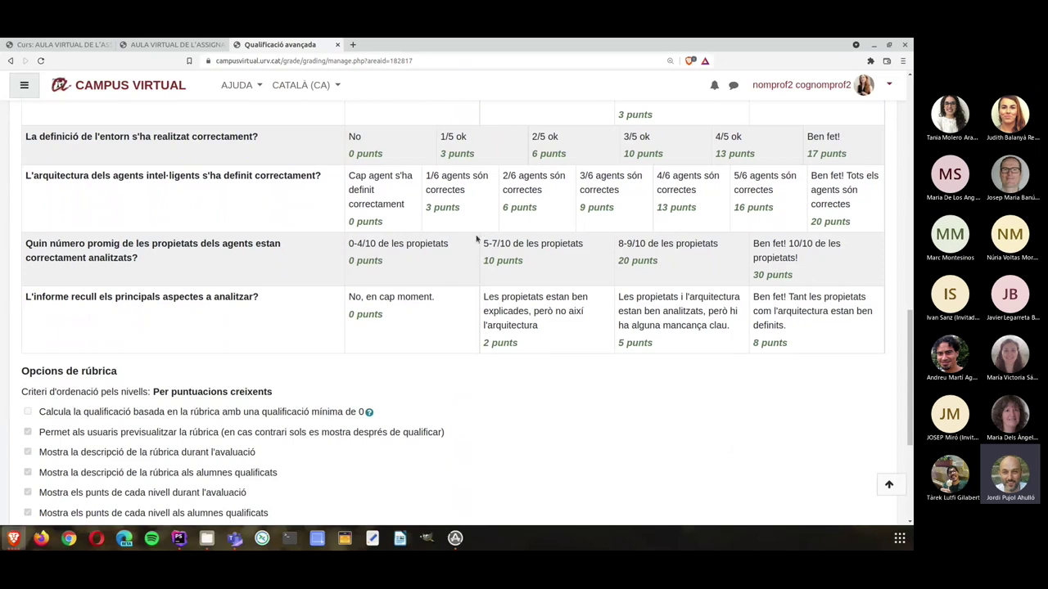
scroll(300, 299, up, 1)
scroll(301, 300, up, 6)
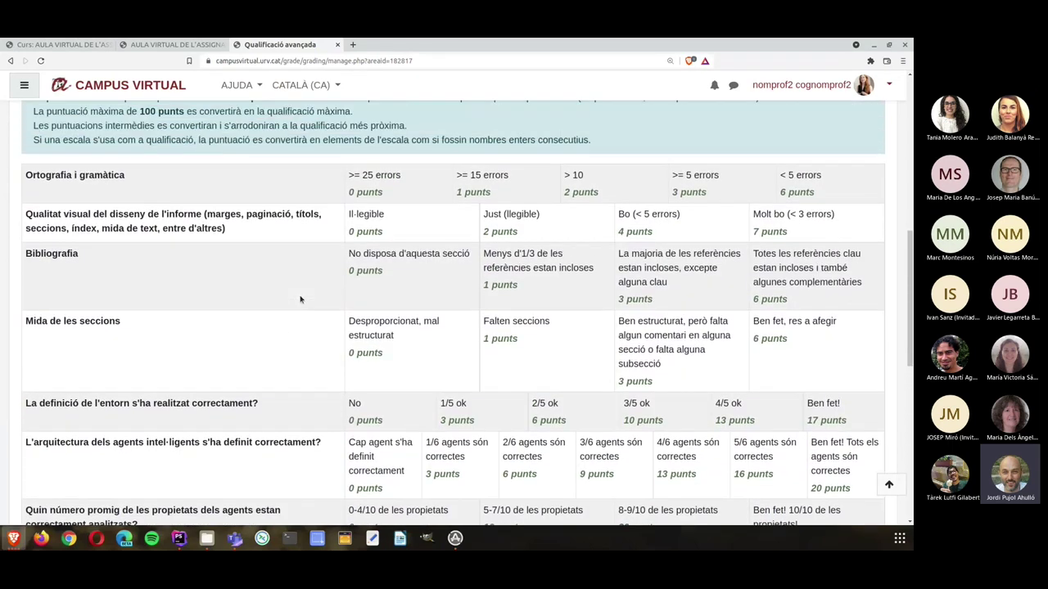
scroll(300, 297, up, 2)
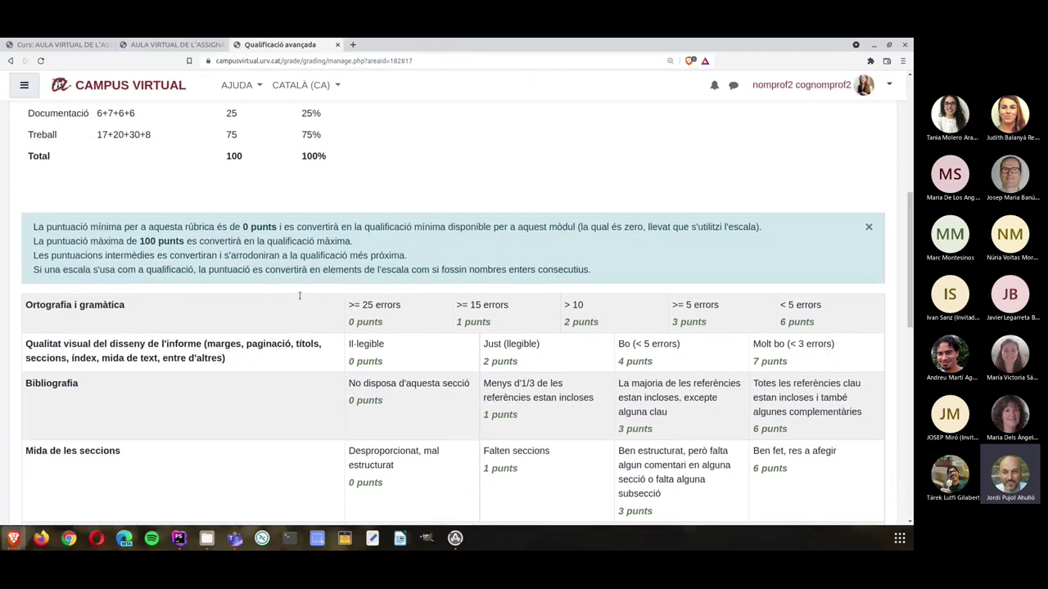
scroll(335, 232, up, 5)
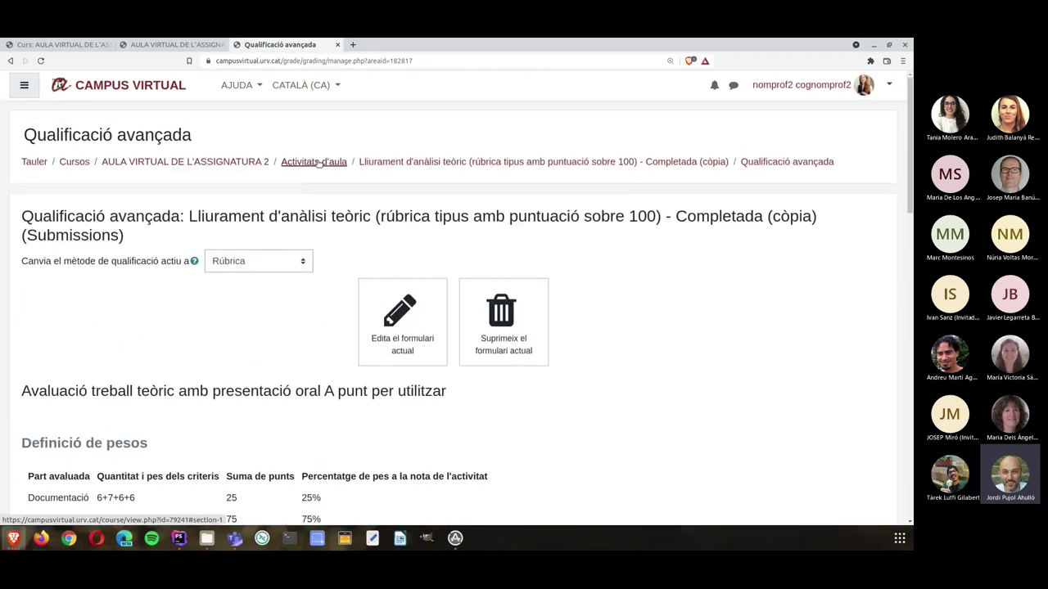
Return to Activitats d'aula and open the rubric definition of "Implementation - First delivery" in a separate tab.
click(318, 164)
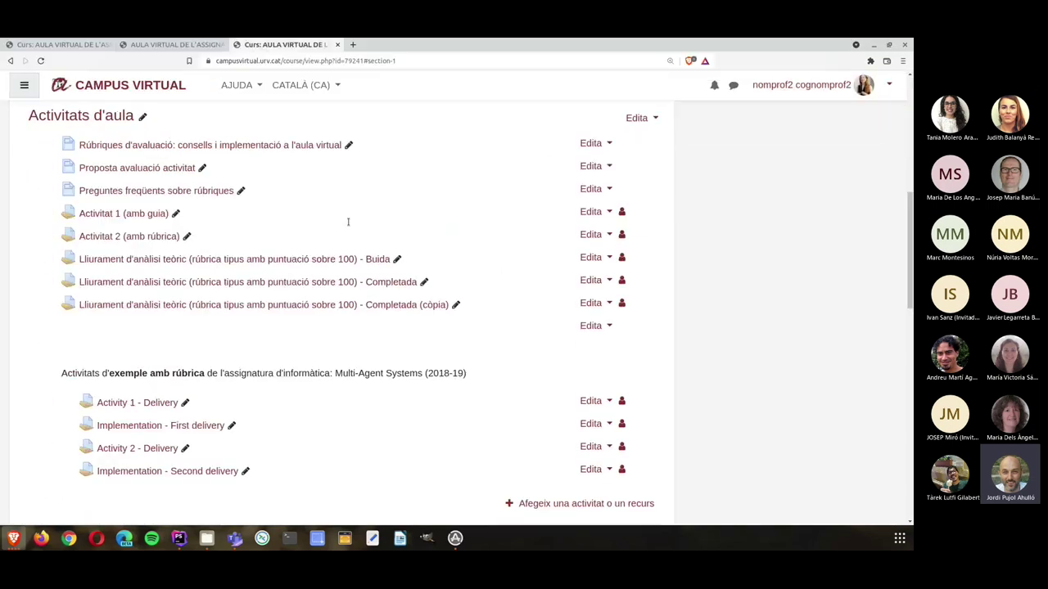
scroll(348, 222, down, 2)
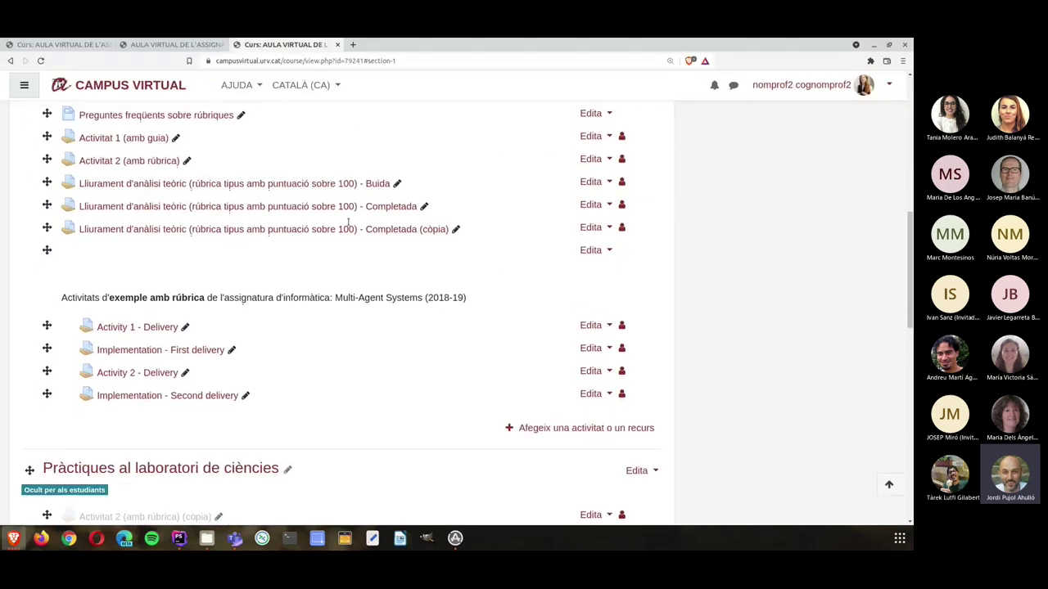
click(152, 352)
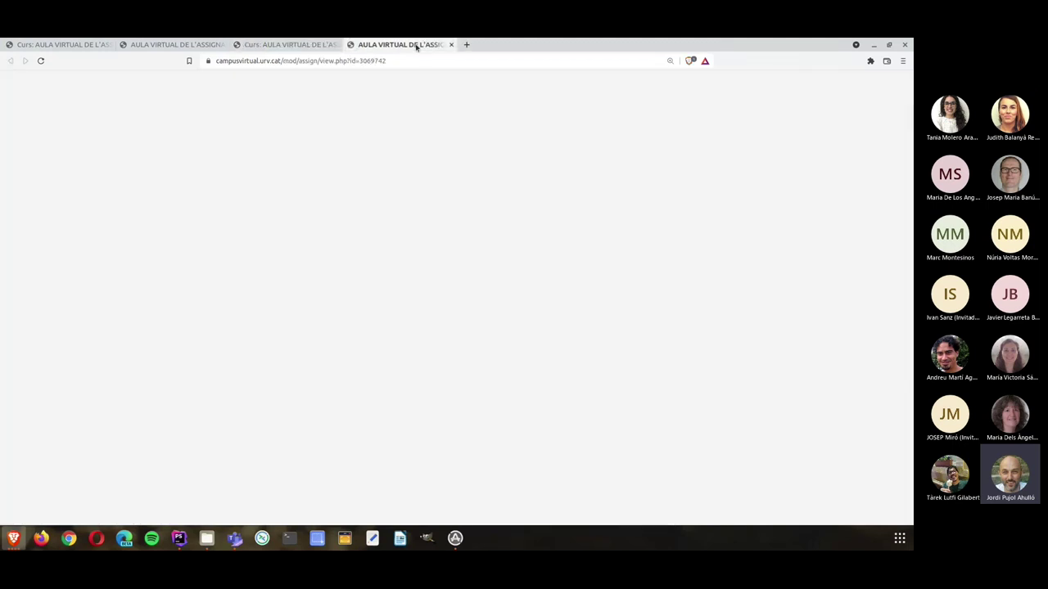
click(873, 210)
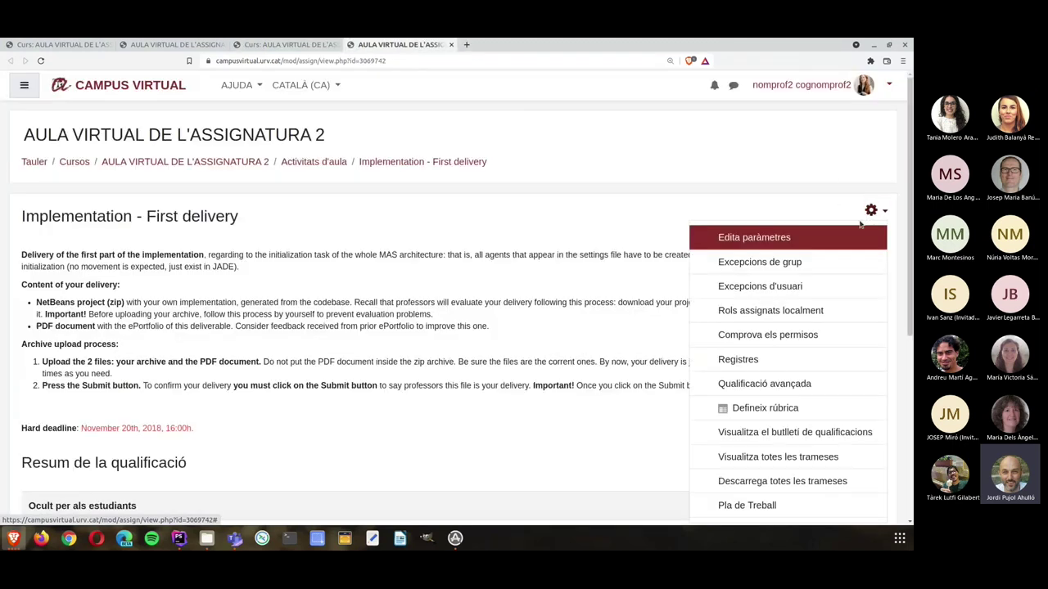
click(784, 414)
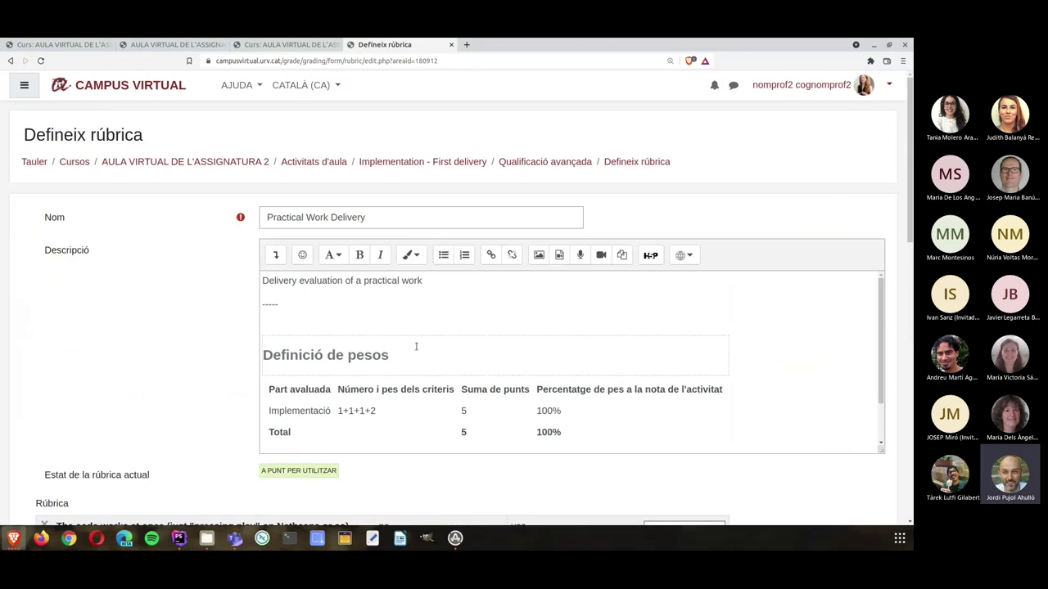
Examine the criteria, levels and points of the "Practical Work Delivery" rubric against its weights table.
scroll(155, 320, down, 3)
scroll(155, 320, down, 3)
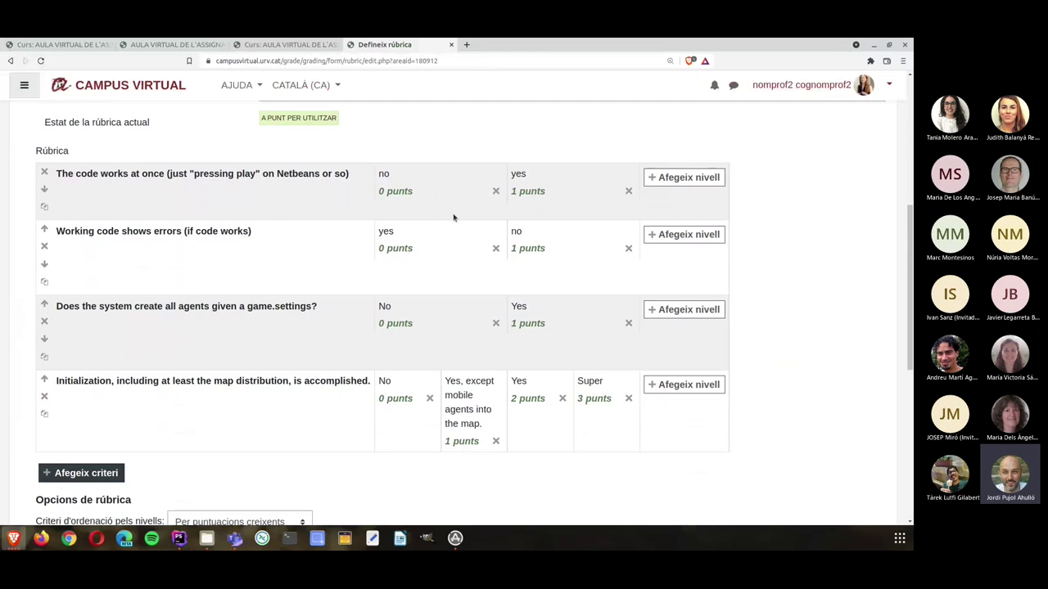
scroll(409, 318, up, 1)
scroll(408, 318, up, 1)
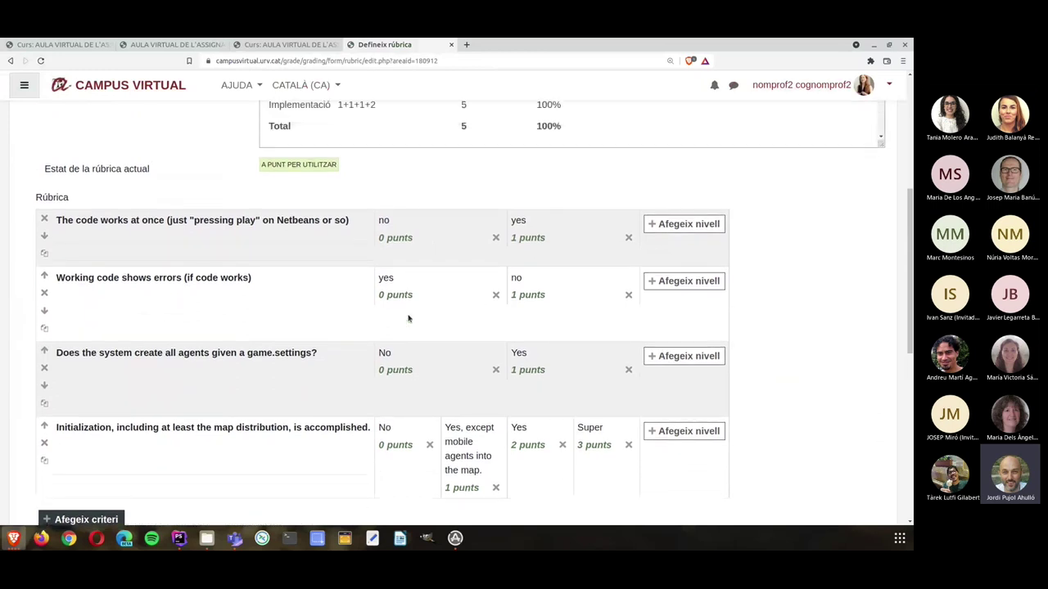
scroll(408, 318, up, 1)
scroll(178, 247, down, 1)
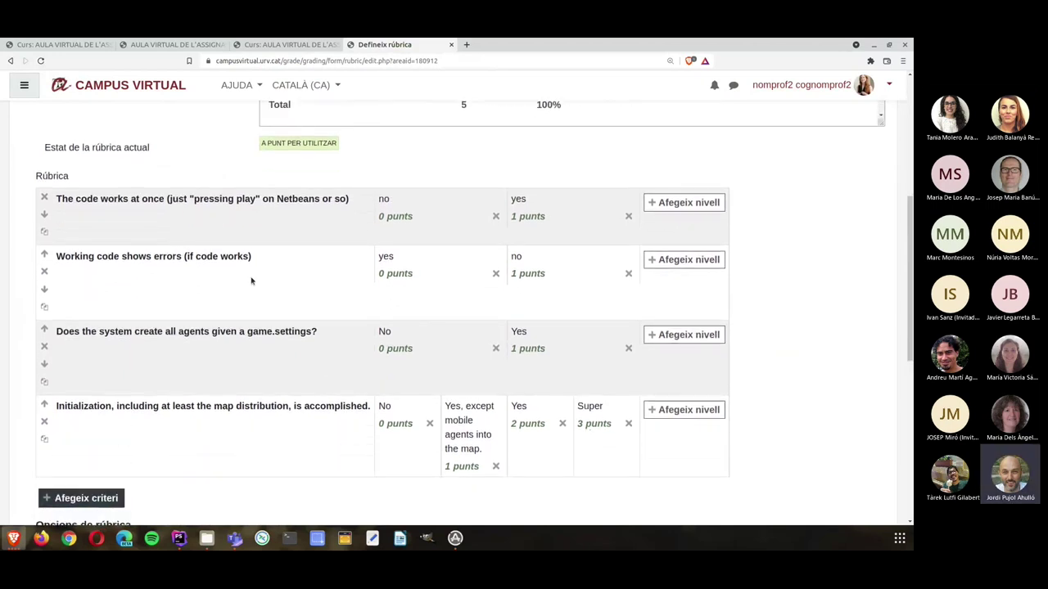
scroll(251, 281, up, 2)
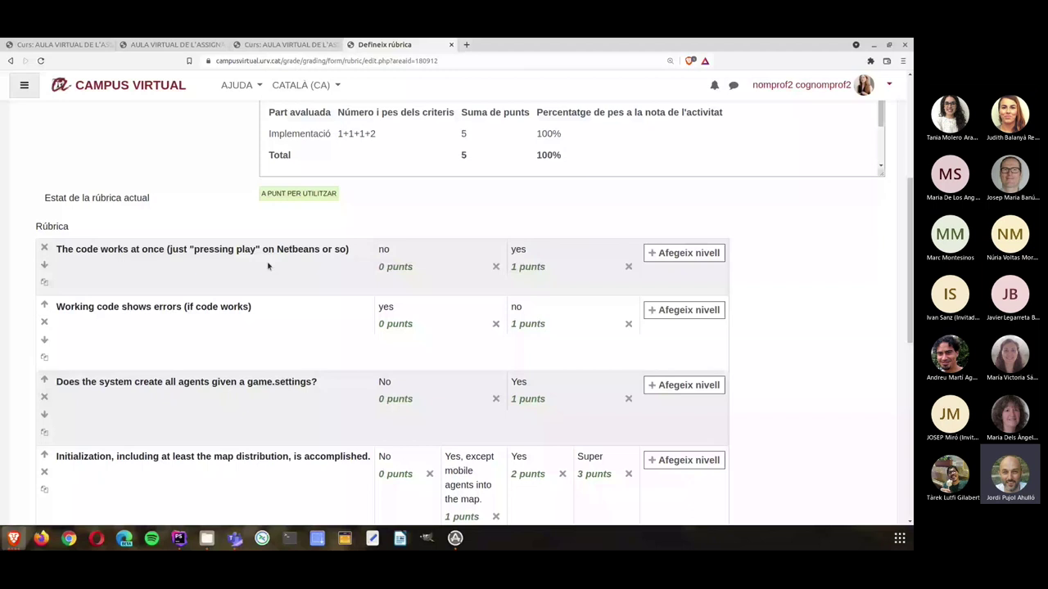
scroll(563, 407, down, 1)
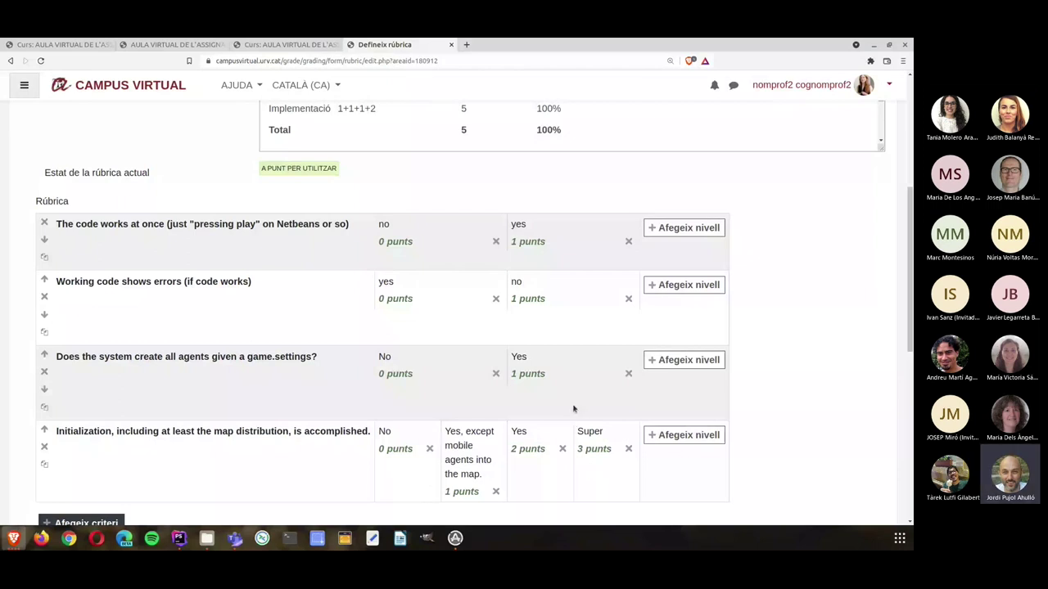
scroll(573, 408, up, 5)
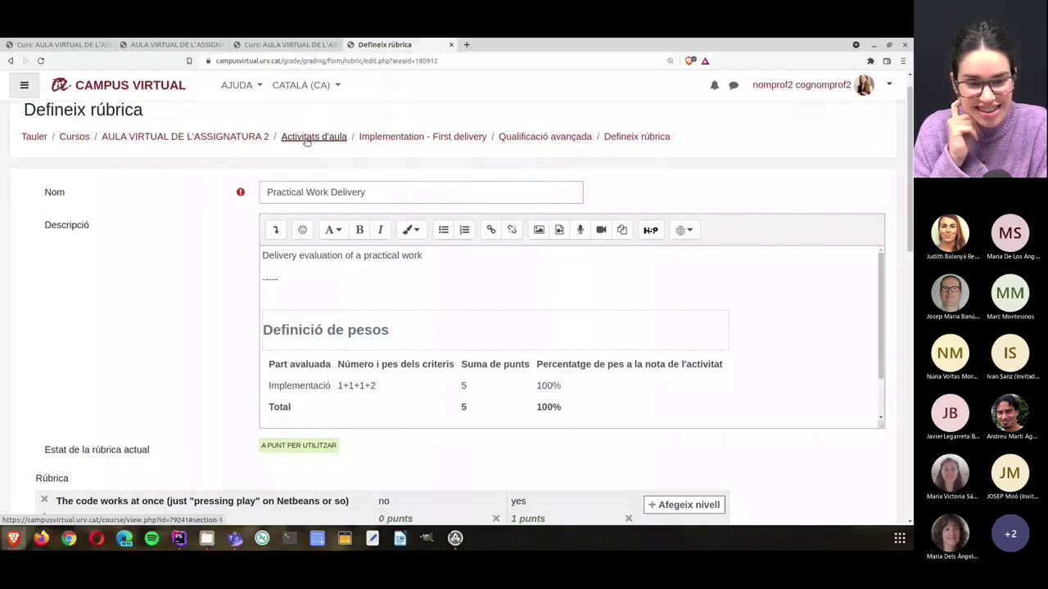
Go back to Activitats d'aula and open the rubric definition of "Lliurament d'anàlisi teòric (rúbrica tipus amb puntuació sobre 100) - Completada".
click(307, 138)
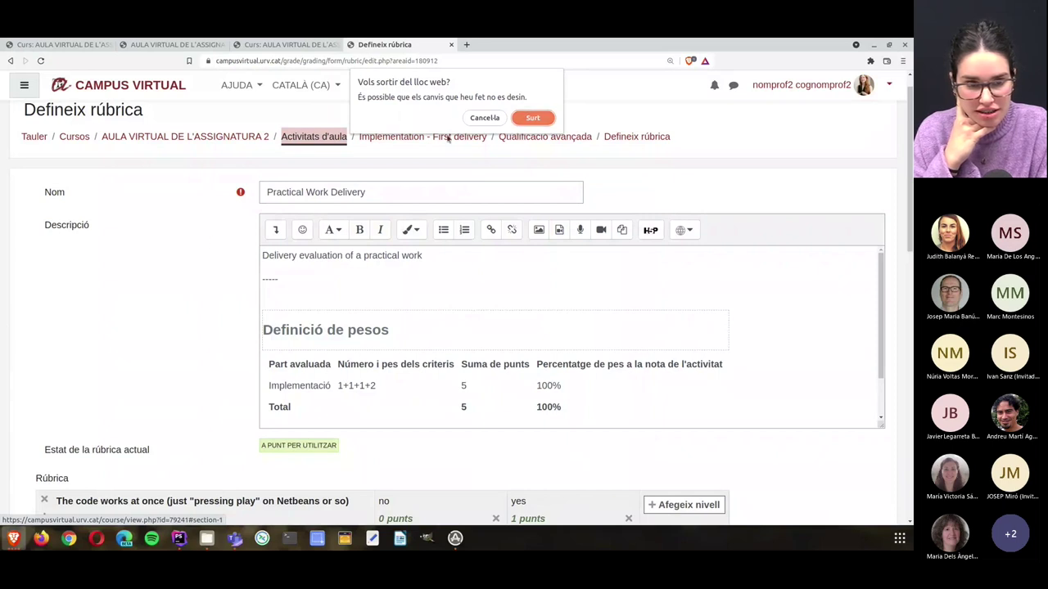
click(479, 120)
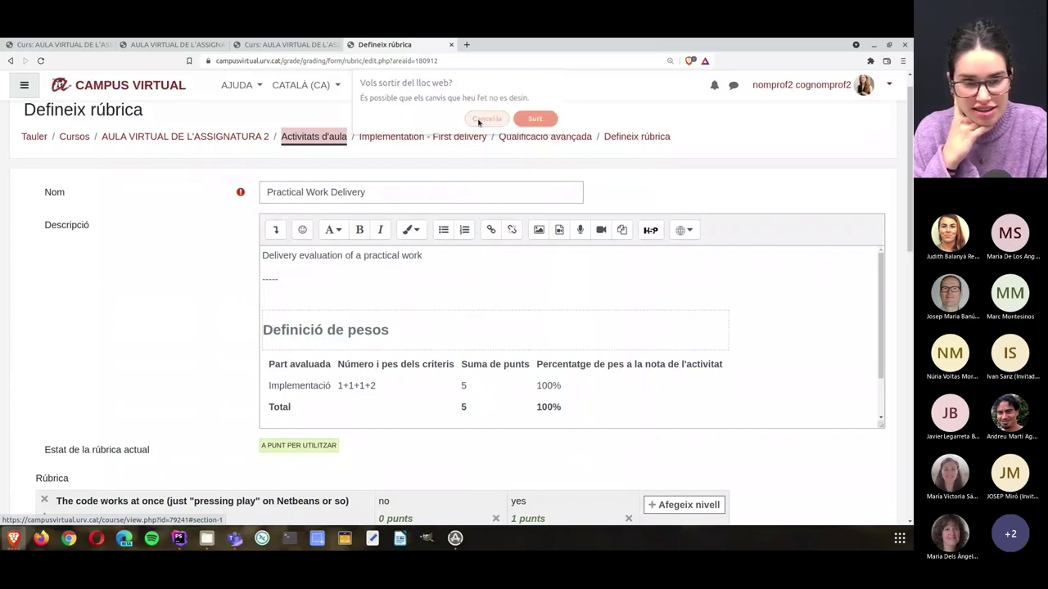
click(313, 137)
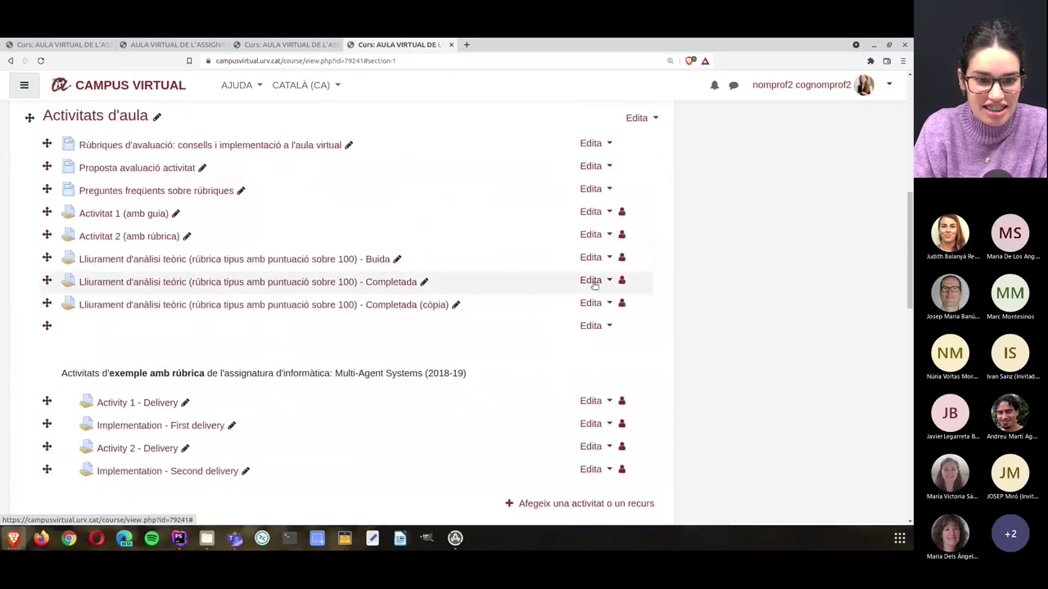
click(590, 280)
key(Escape)
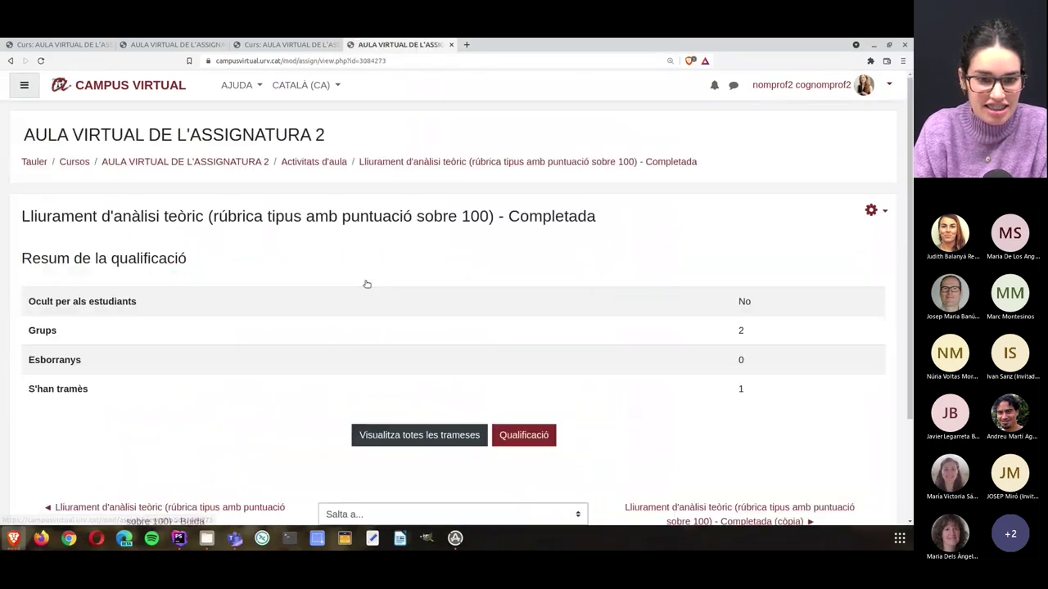
click(872, 210)
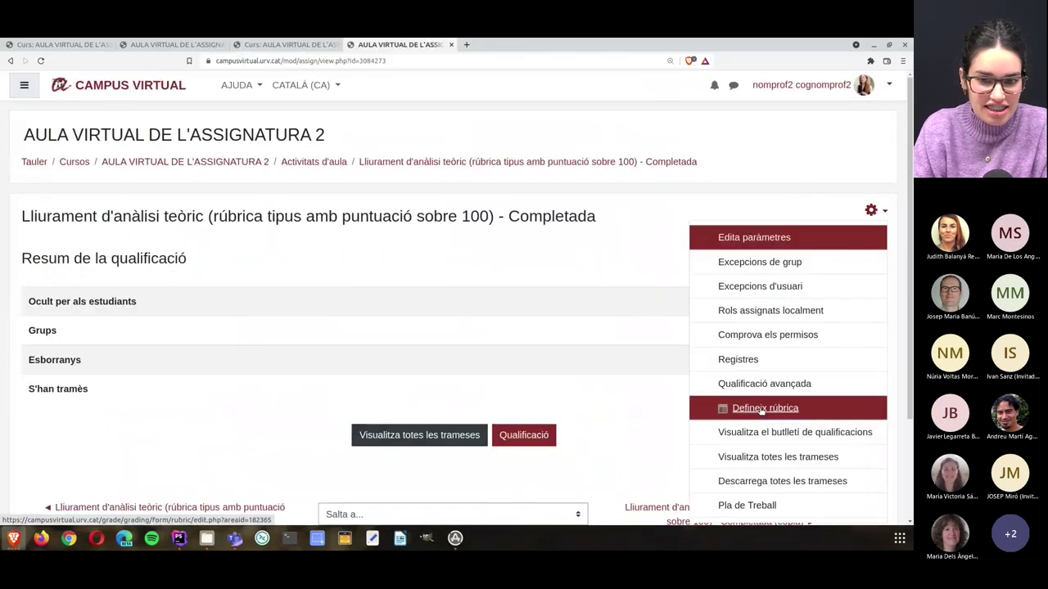
click(755, 408)
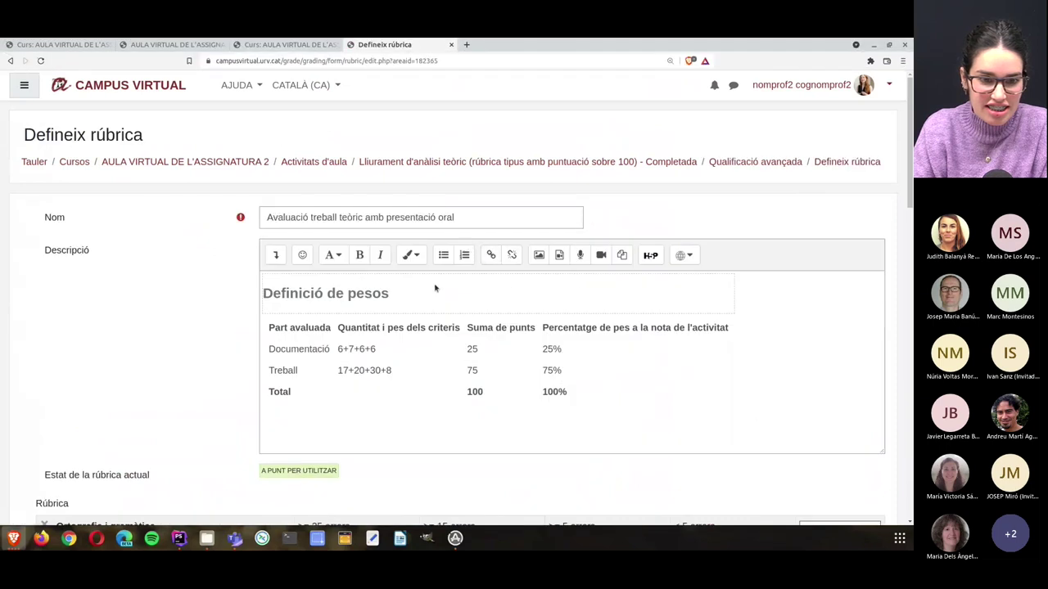
scroll(162, 311, down, 2)
scroll(163, 311, up, 2)
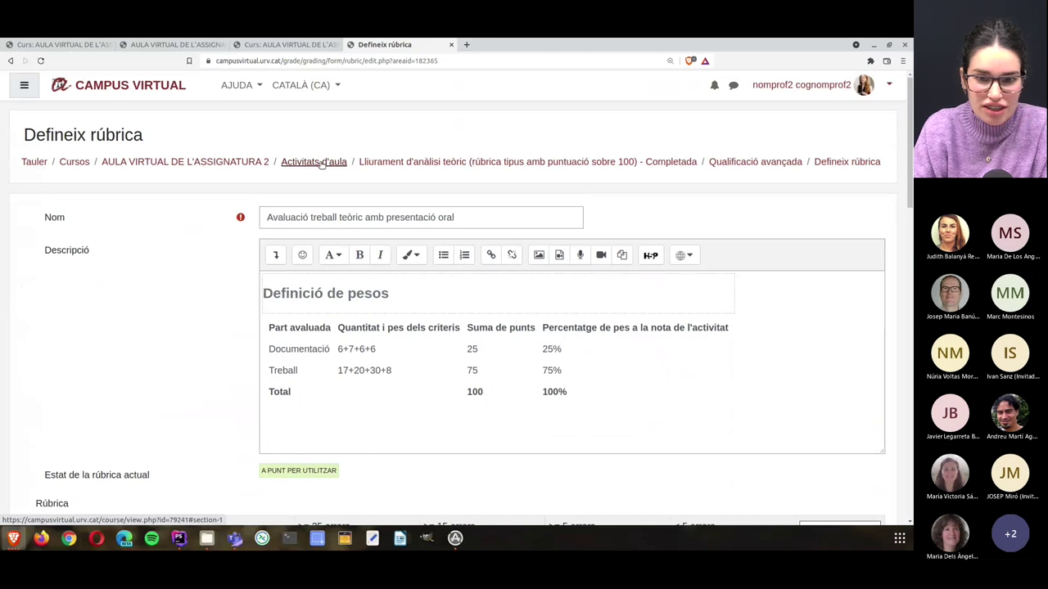
Leave the rubric editor without saving for the Qualificació avançada page and change the active grading method to "Guia de qualificació".
click(764, 162)
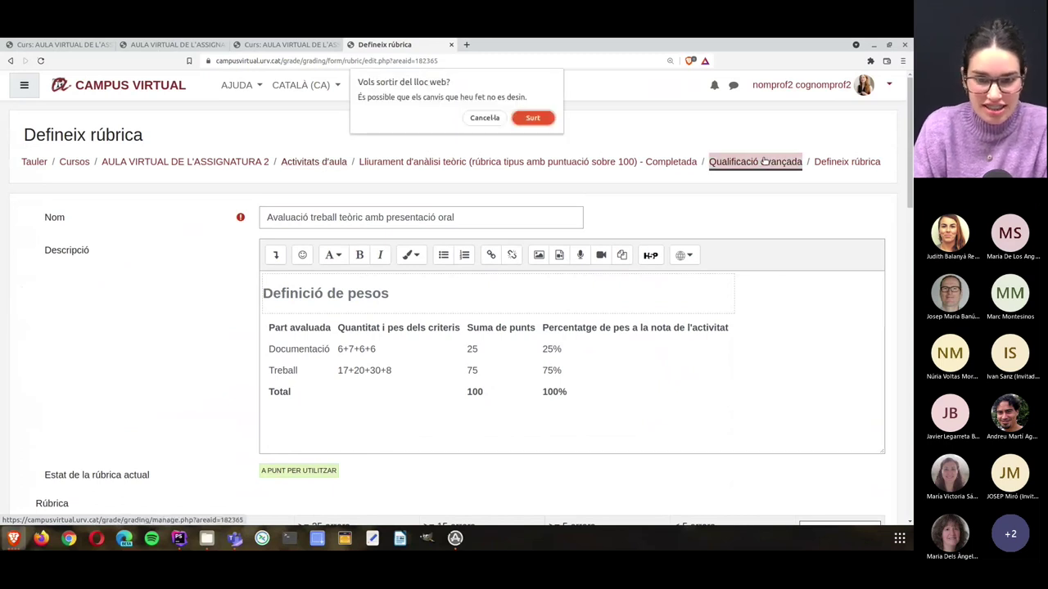
click(535, 119)
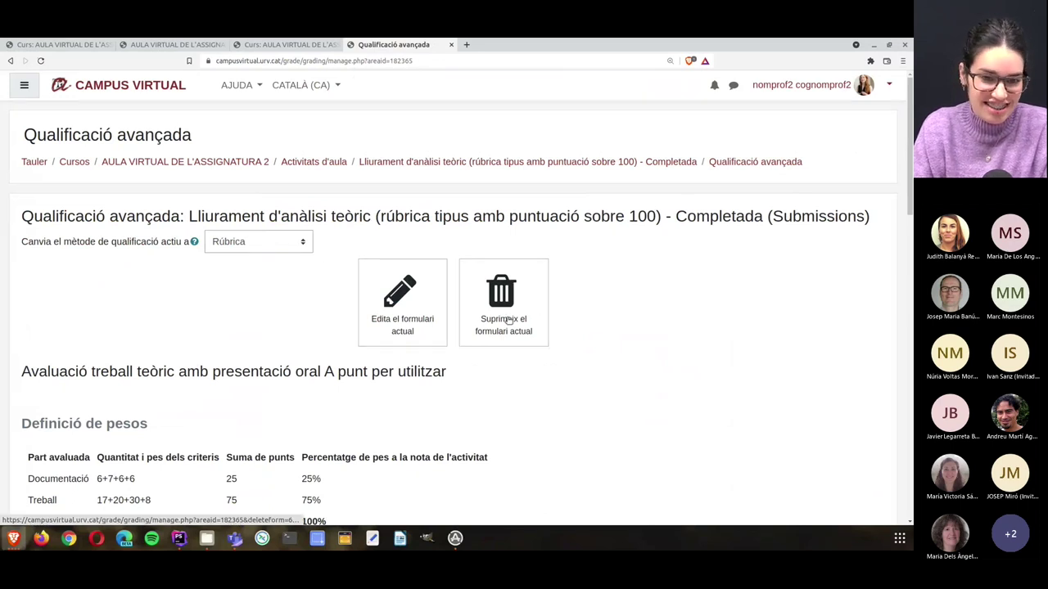
click(283, 247)
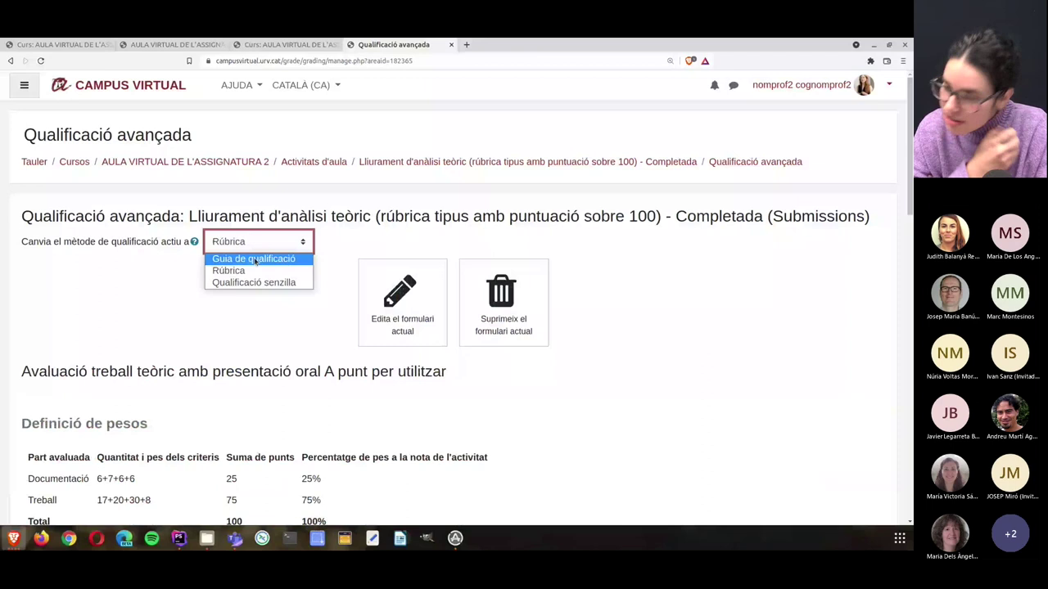
click(254, 259)
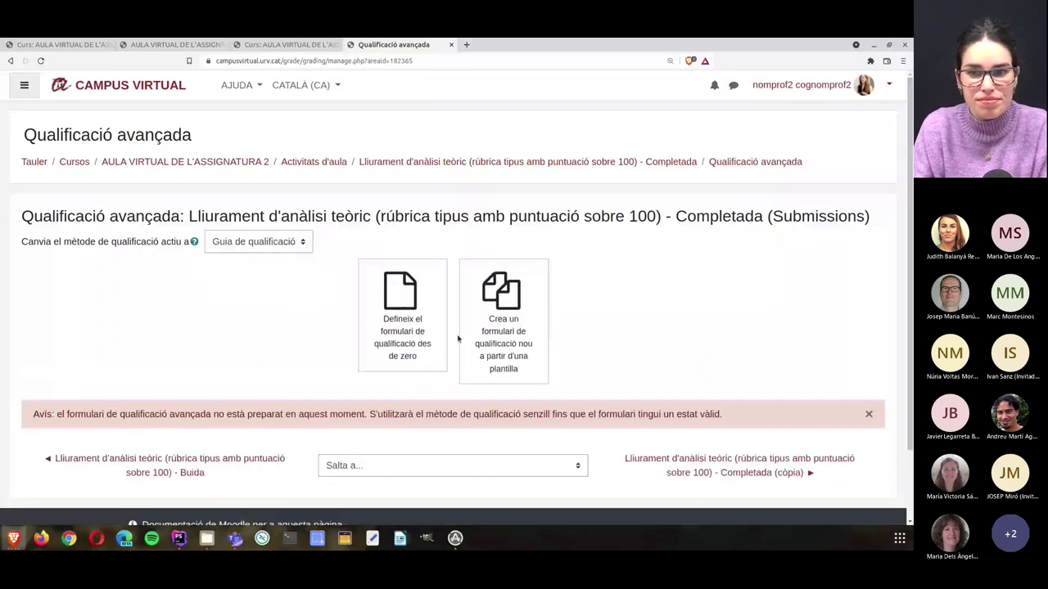
Check the grading form template search and its option to include own forms, and return to the Qualificació avançada page.
click(505, 340)
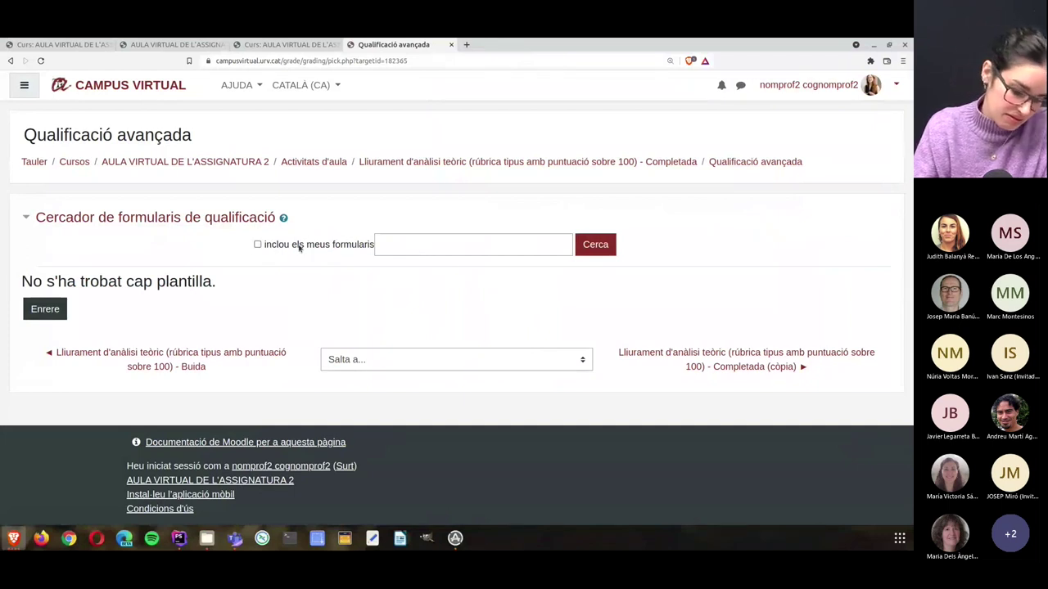
click(258, 244)
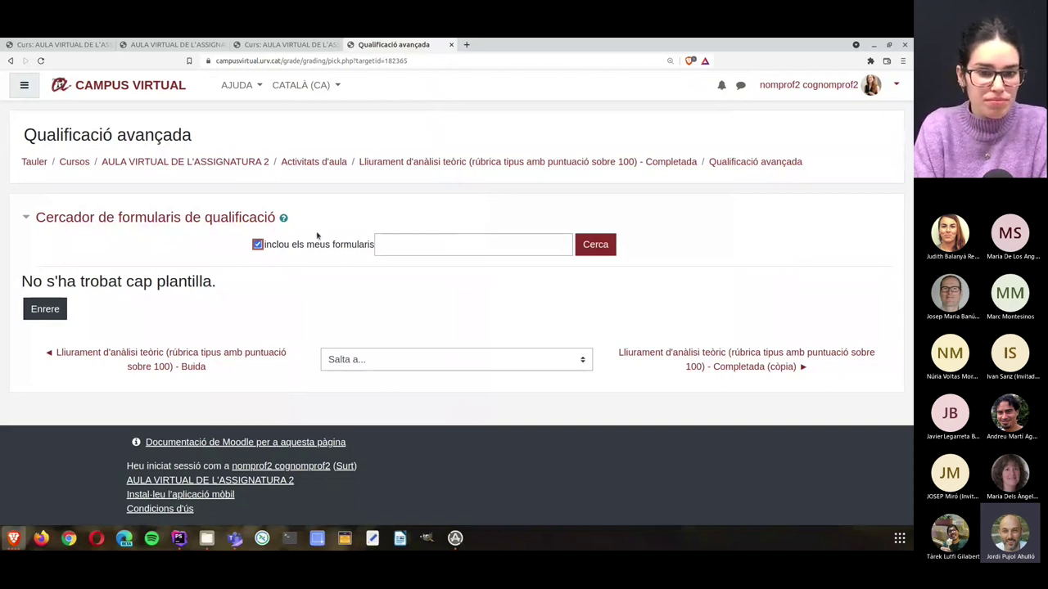
click(257, 244)
click(540, 292)
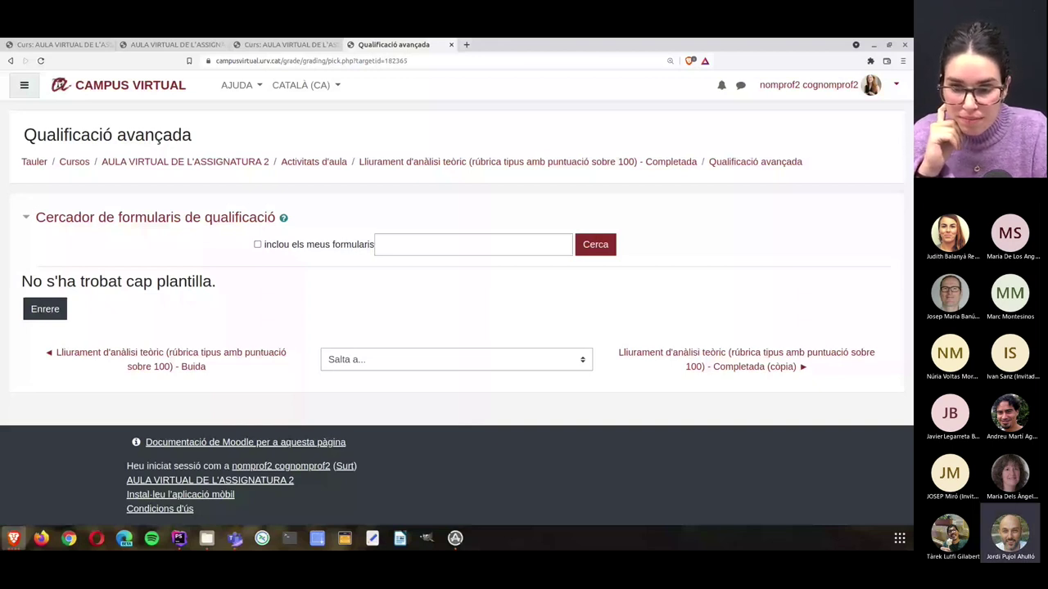
click(755, 161)
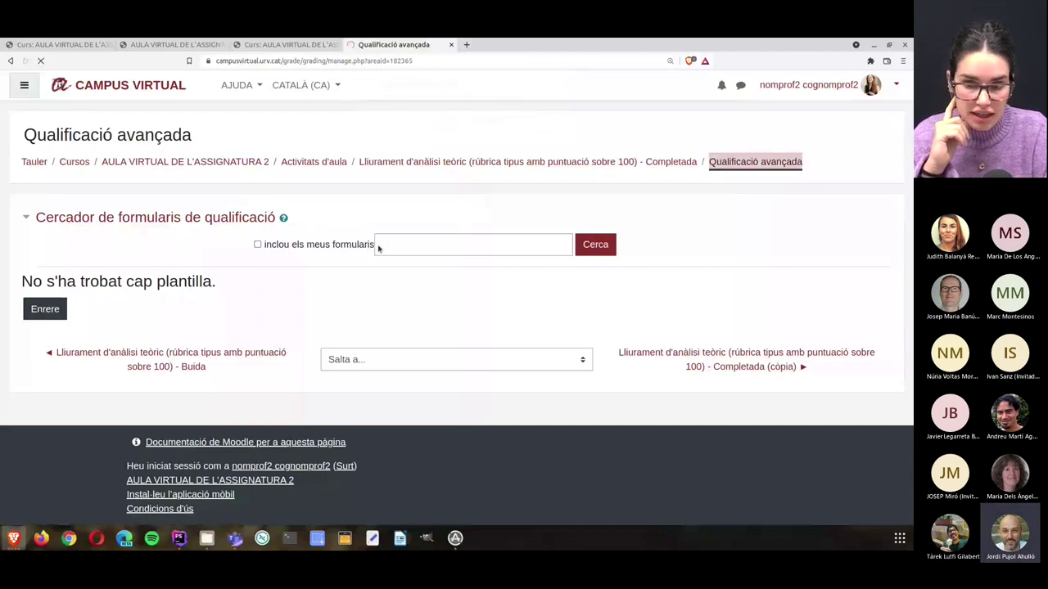